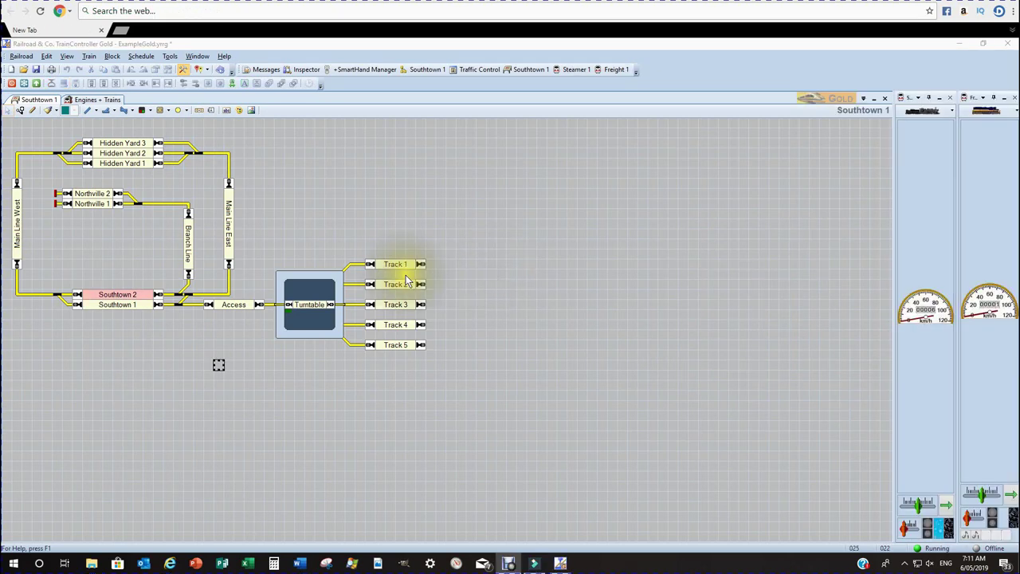
Create a new train window for Freight 1, move it to the empty area beyond the turntable tracks and enlarge it
{"action": "left_click", "coordinate": [198, 57]}
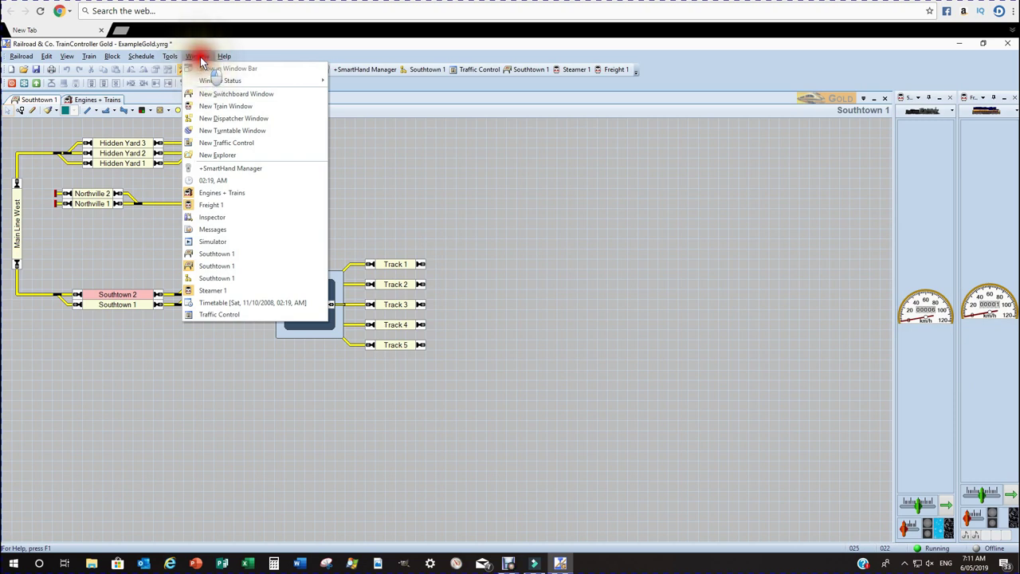
{"action": "left_click", "coordinate": [214, 106]}
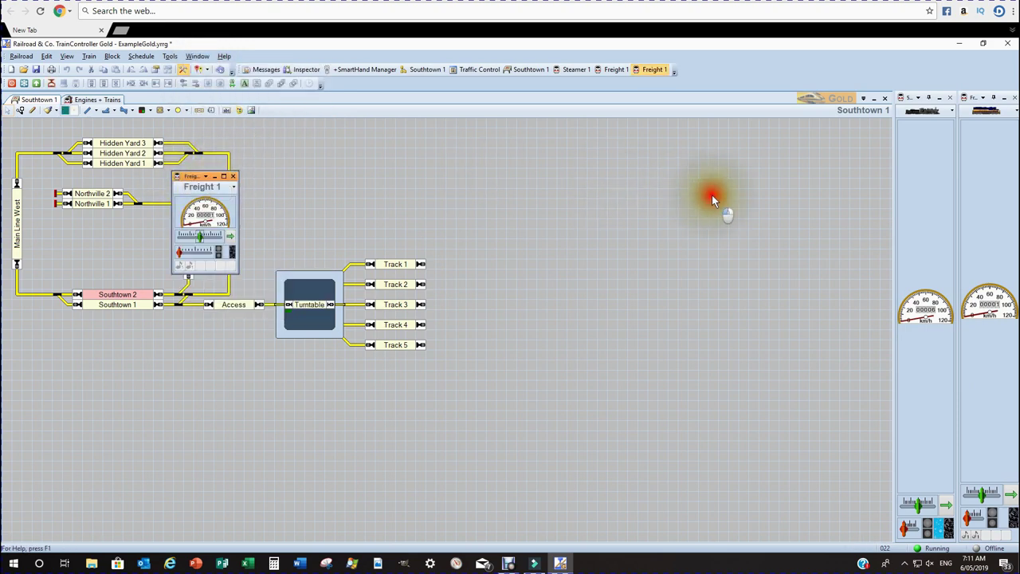
{"action": "left_click_drag", "start_coordinate": [193, 176], "coordinate": [486, 200]}
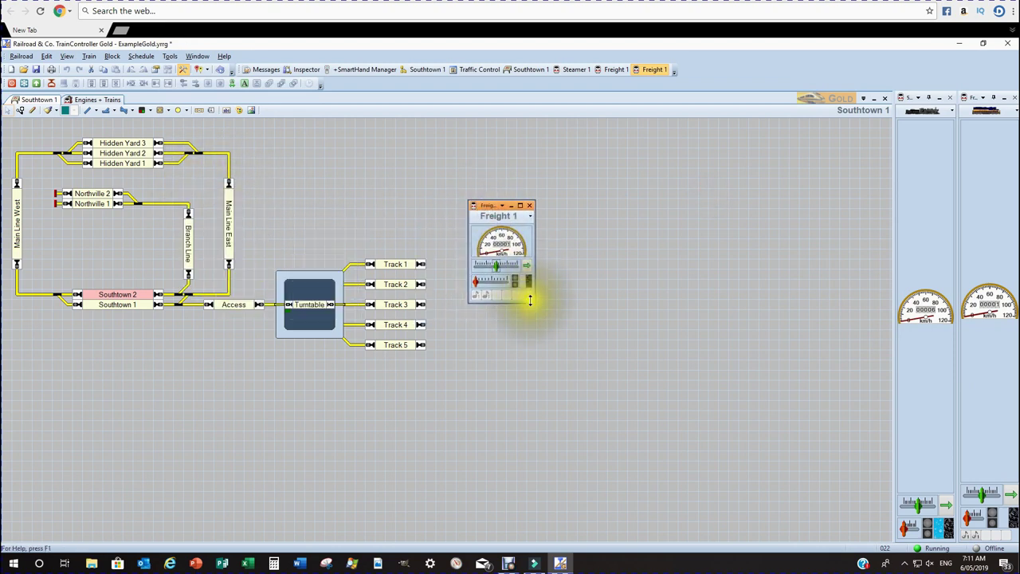
{"action": "left_click_drag", "start_coordinate": [531, 302], "coordinate": [628, 353]}
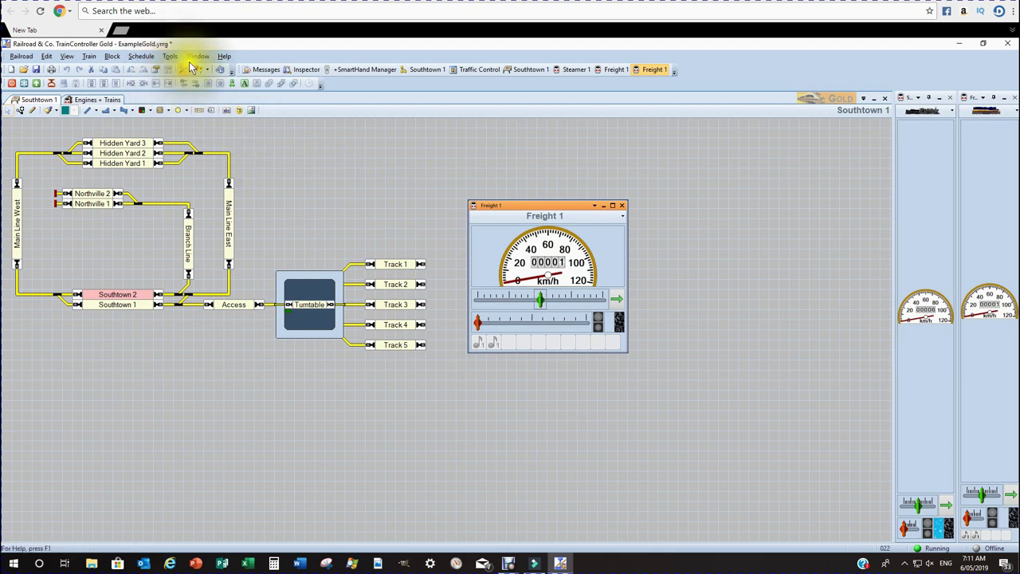
Open the customization settings for the new Freight 1 train window
{"action": "left_click", "coordinate": [54, 58]}
{"action": "left_click", "coordinate": [65, 57]}
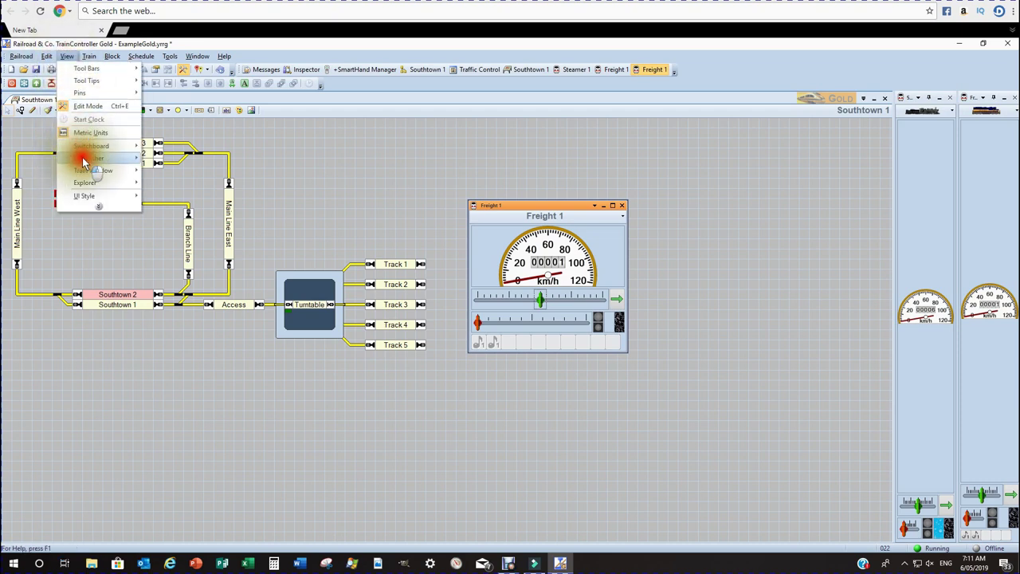
{"action": "mouse_move", "coordinate": [84, 160]}
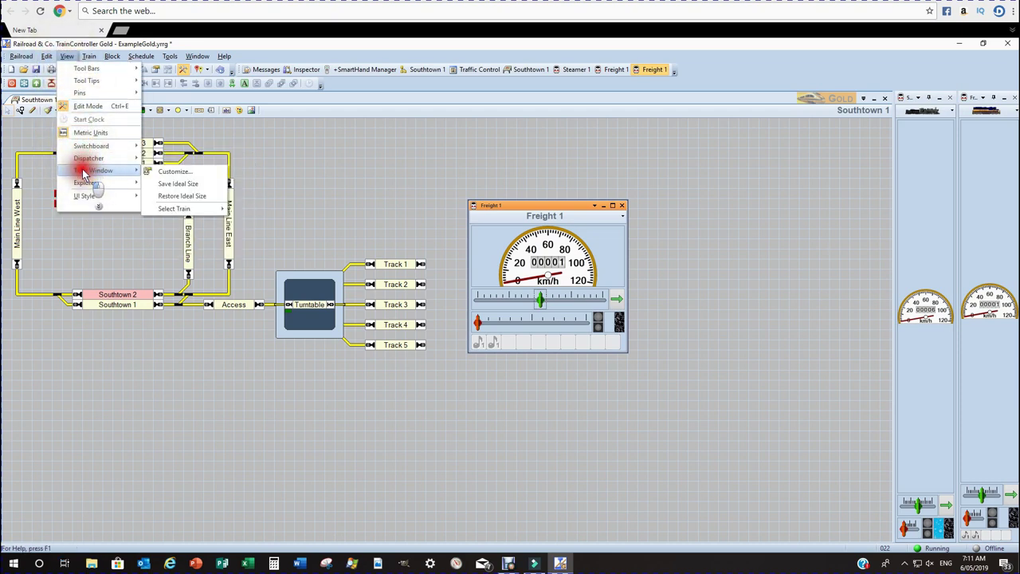
{"action": "left_click", "coordinate": [174, 172]}
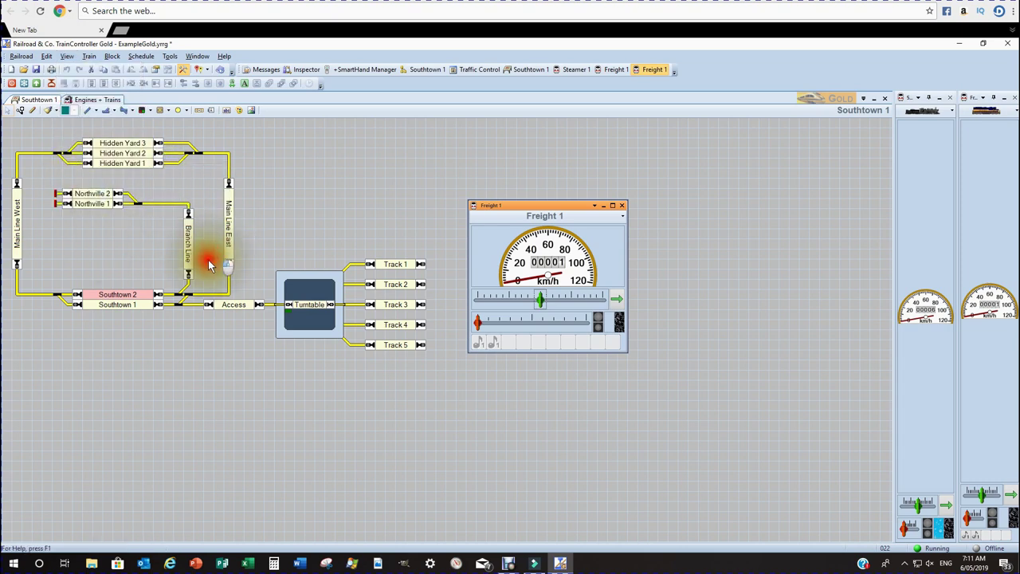
{"action": "left_click", "coordinate": [538, 206]}
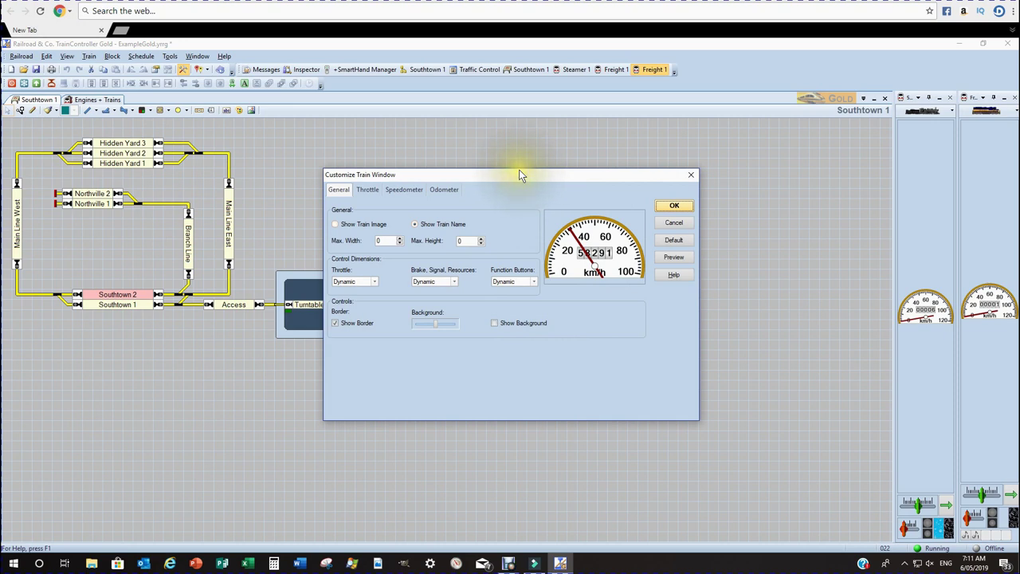
Show the train image instead of the train name, and set the maximum width to 360 and maximum height to 520
{"action": "left_click_drag", "start_coordinate": [518, 175], "coordinate": [507, 252]}
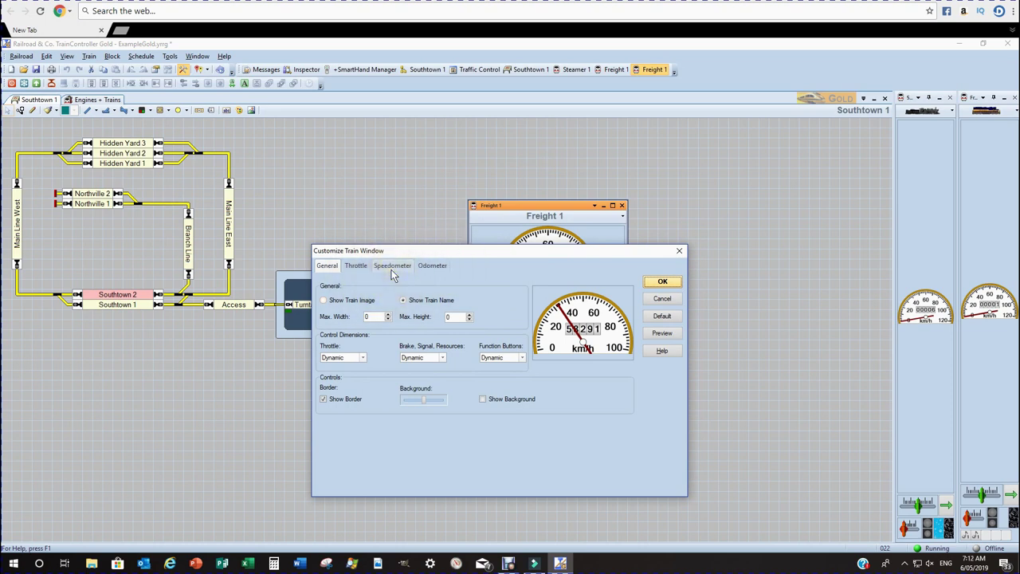
{"action": "left_click_drag", "start_coordinate": [519, 256], "coordinate": [525, 273]}
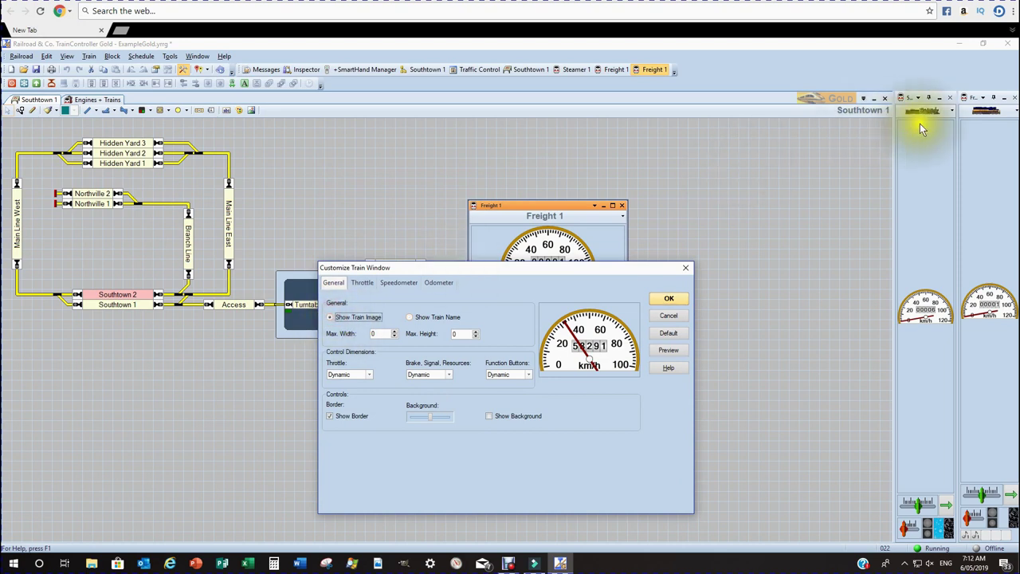
{"action": "left_click", "coordinate": [666, 350]}
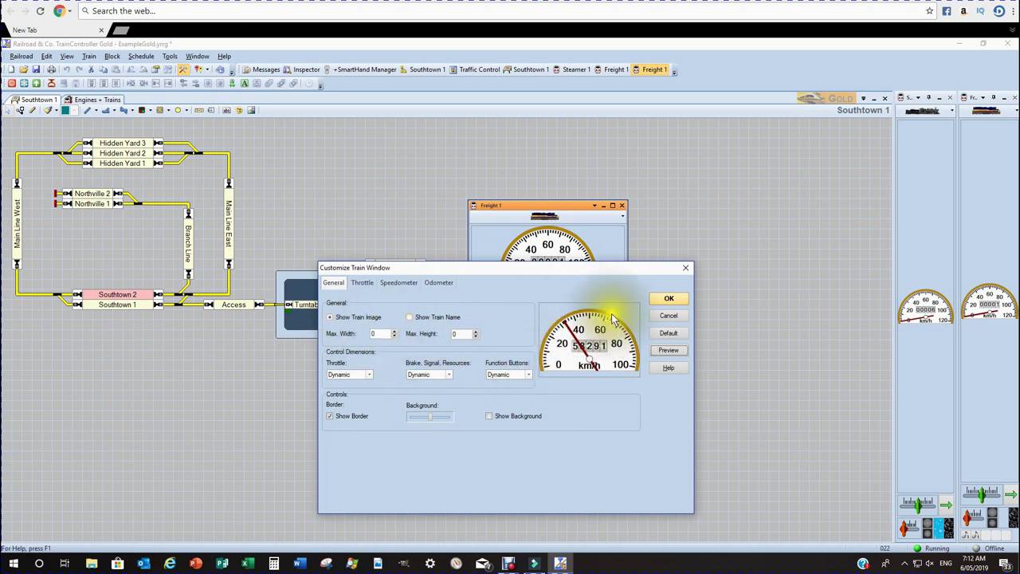
{"action": "left_click_drag", "start_coordinate": [580, 275], "coordinate": [670, 340]}
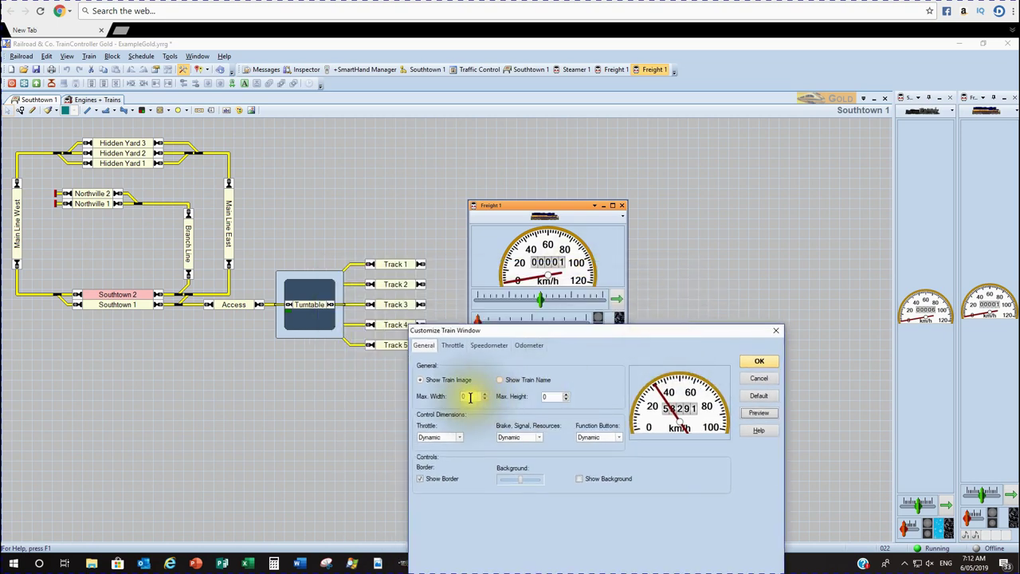
{"action": "left_click", "coordinate": [464, 396]}
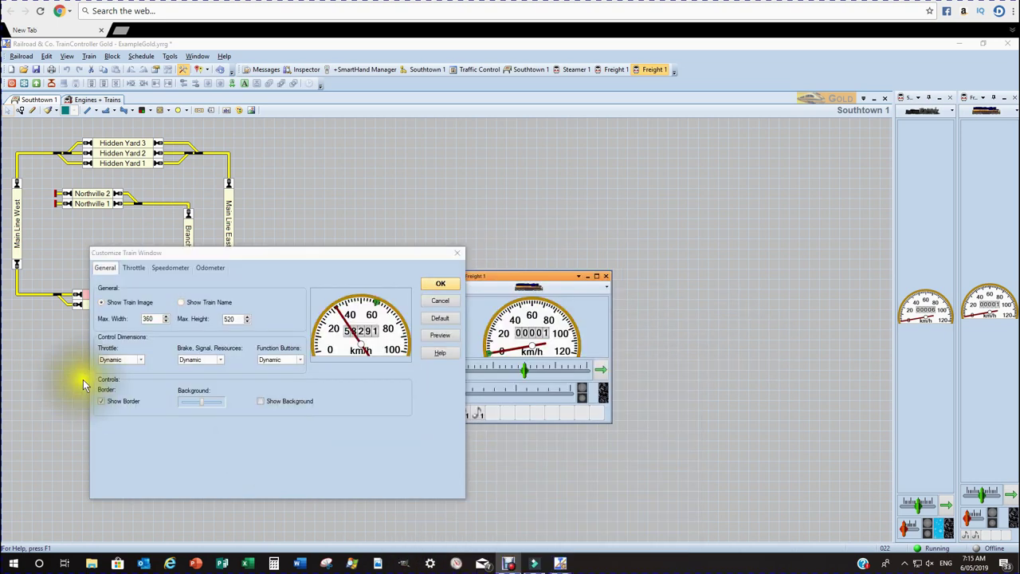
Preview the train window with the throttle dimension set to Small and to Large, and return it to Dynamic
{"action": "left_click", "coordinate": [138, 360]}
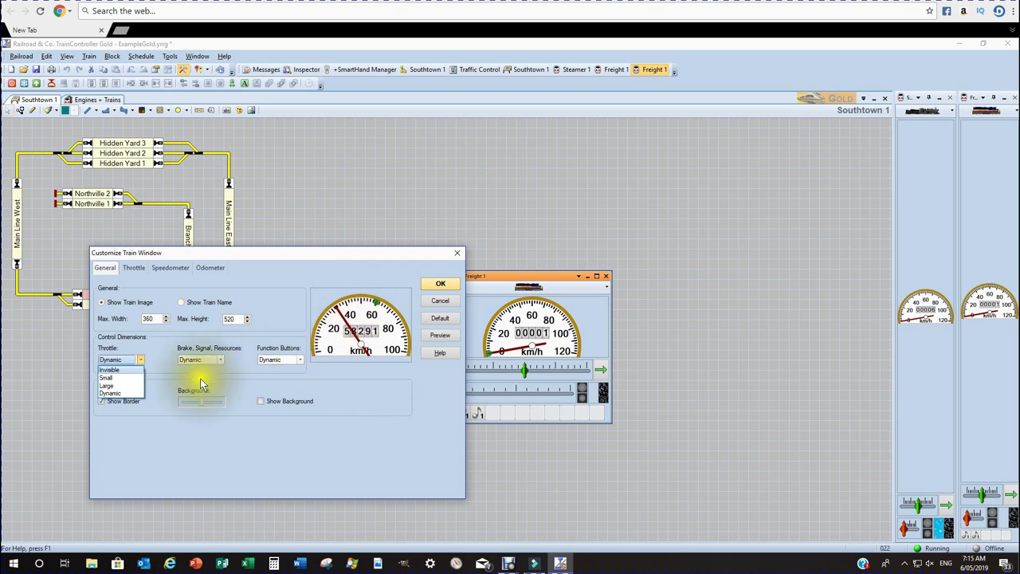
{"action": "left_click", "coordinate": [112, 378]}
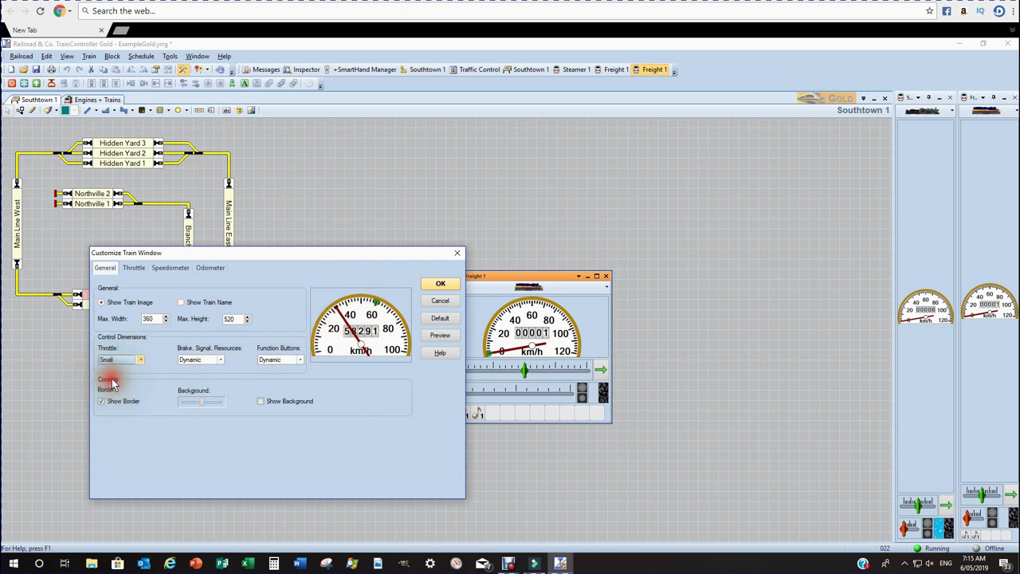
{"action": "left_click", "coordinate": [440, 335]}
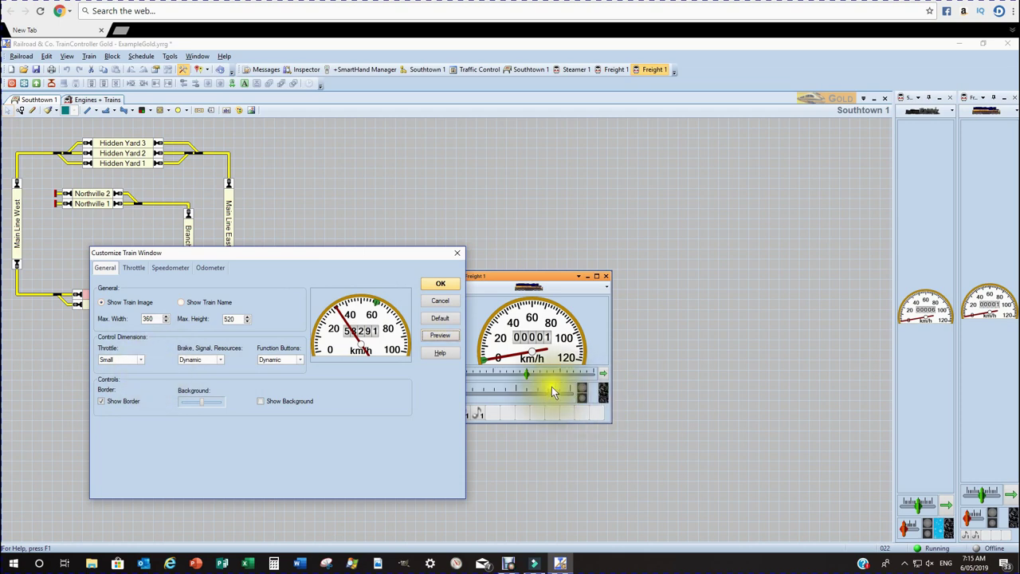
{"action": "left_click", "coordinate": [129, 359]}
{"action": "left_click", "coordinate": [120, 386]}
{"action": "left_click", "coordinate": [443, 335]}
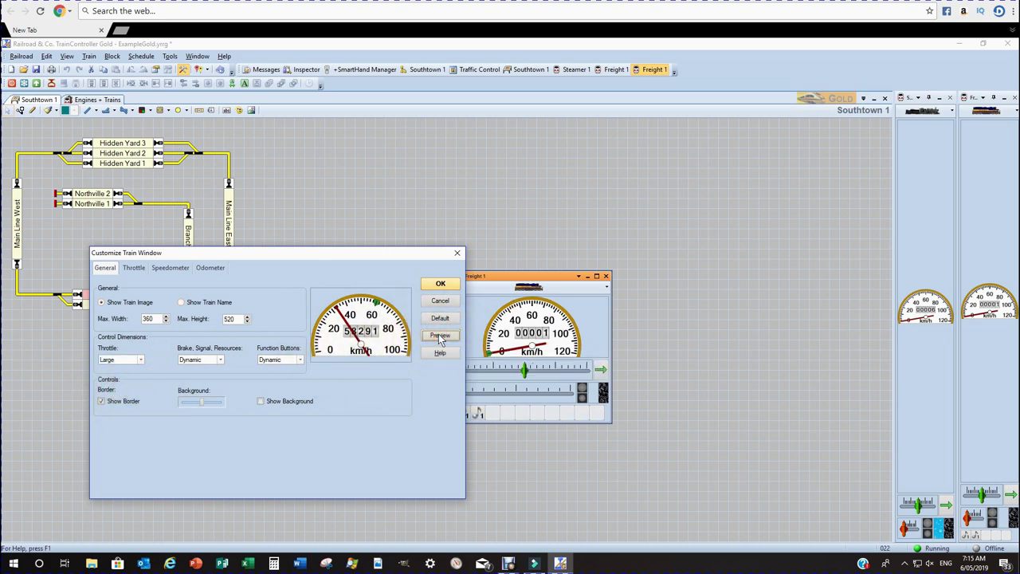
{"action": "left_click", "coordinate": [136, 360]}
{"action": "left_click", "coordinate": [130, 392]}
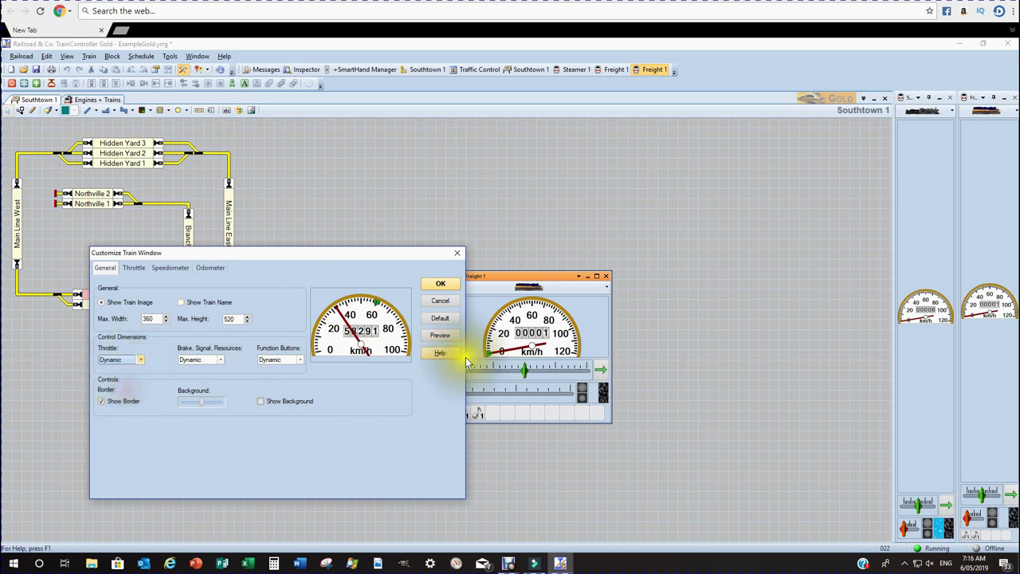
{"action": "left_click", "coordinate": [438, 335]}
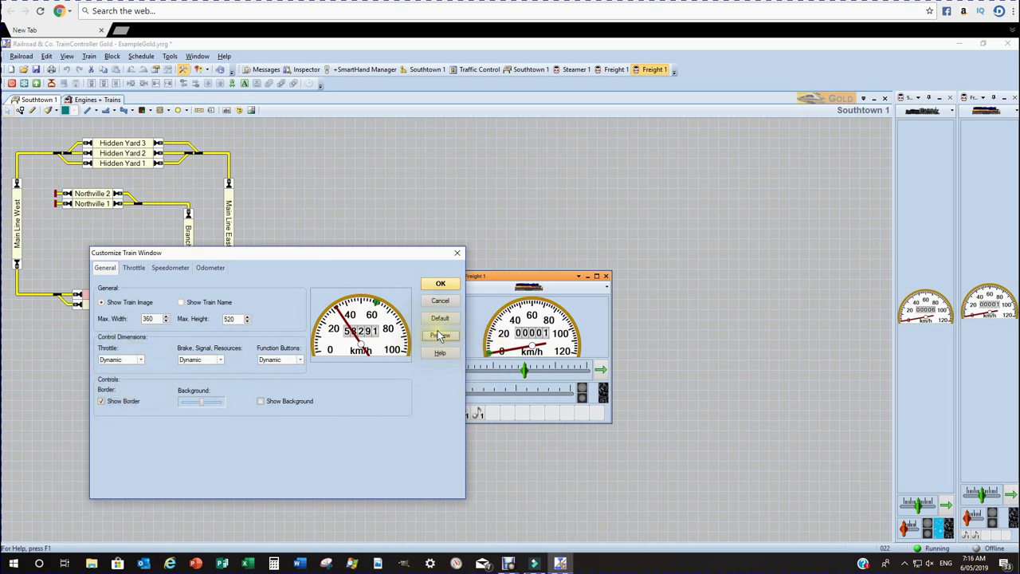
{"action": "left_click", "coordinate": [441, 336]}
{"action": "left_click", "coordinate": [440, 336]}
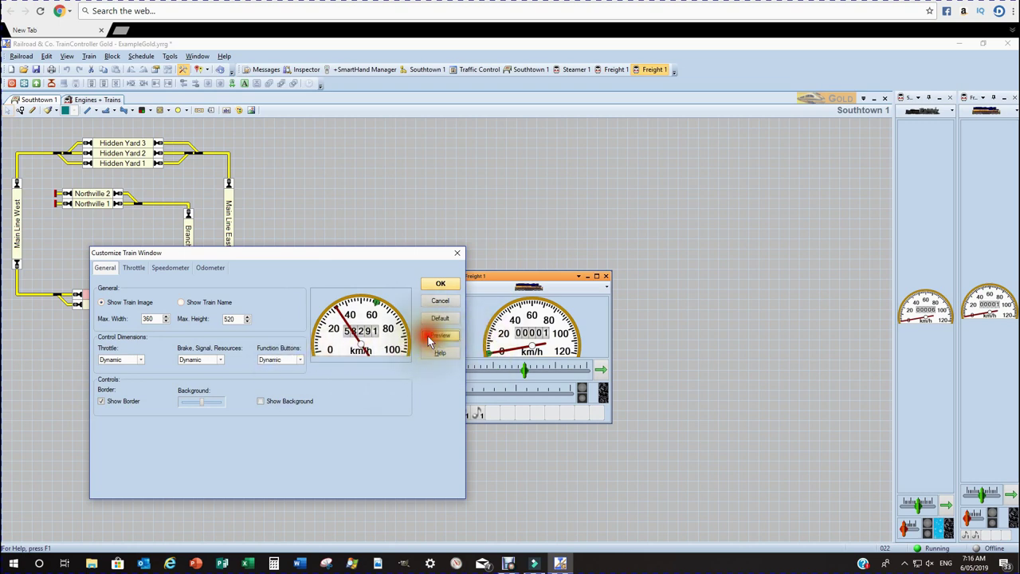
Preview the train window with the function buttons set to Invisible, and set them back to Dynamic
{"action": "left_click", "coordinate": [302, 360]}
{"action": "left_click", "coordinate": [299, 373]}
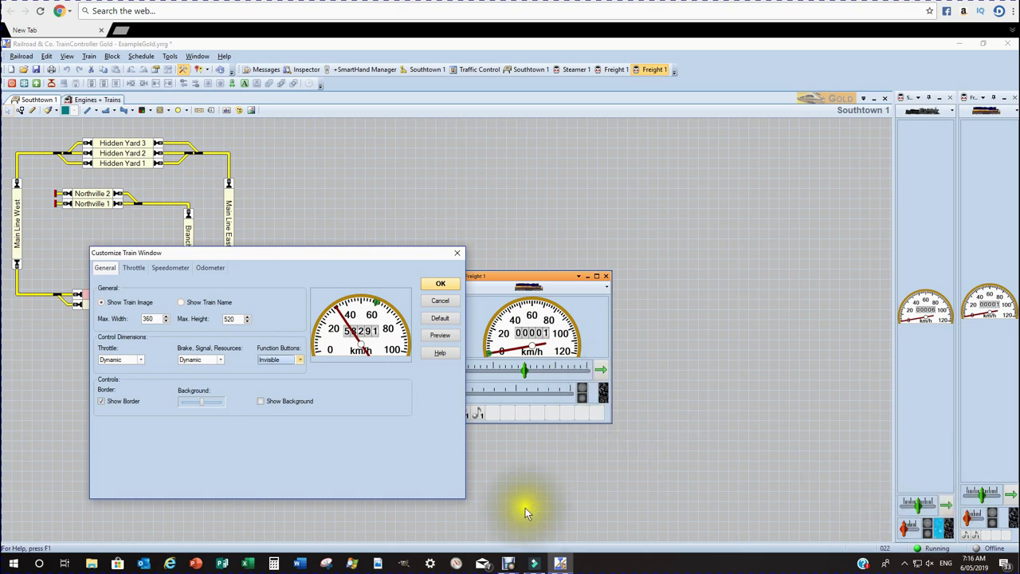
{"action": "left_click", "coordinate": [444, 337]}
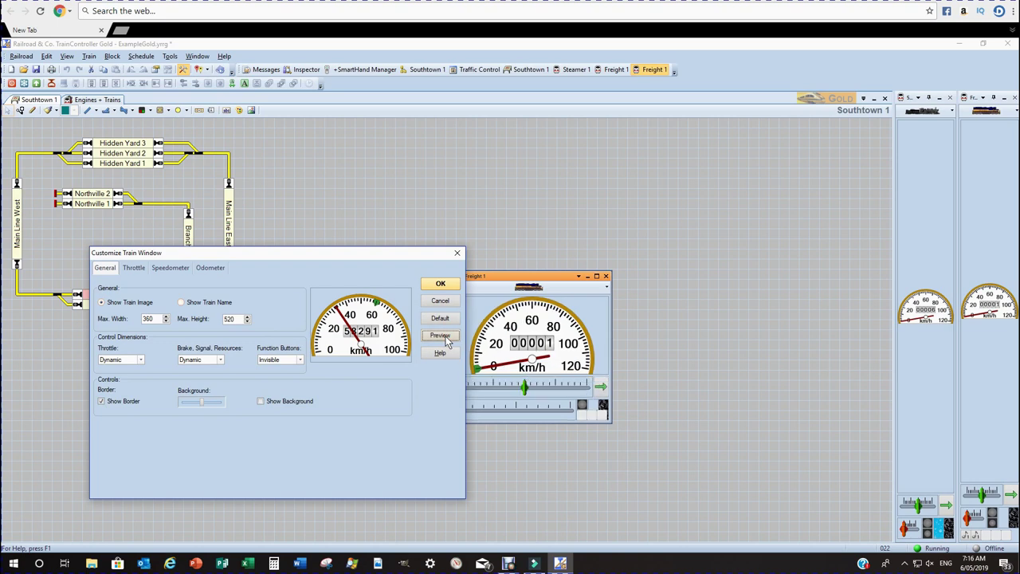
{"action": "left_click", "coordinate": [307, 361]}
{"action": "left_click", "coordinate": [275, 391]}
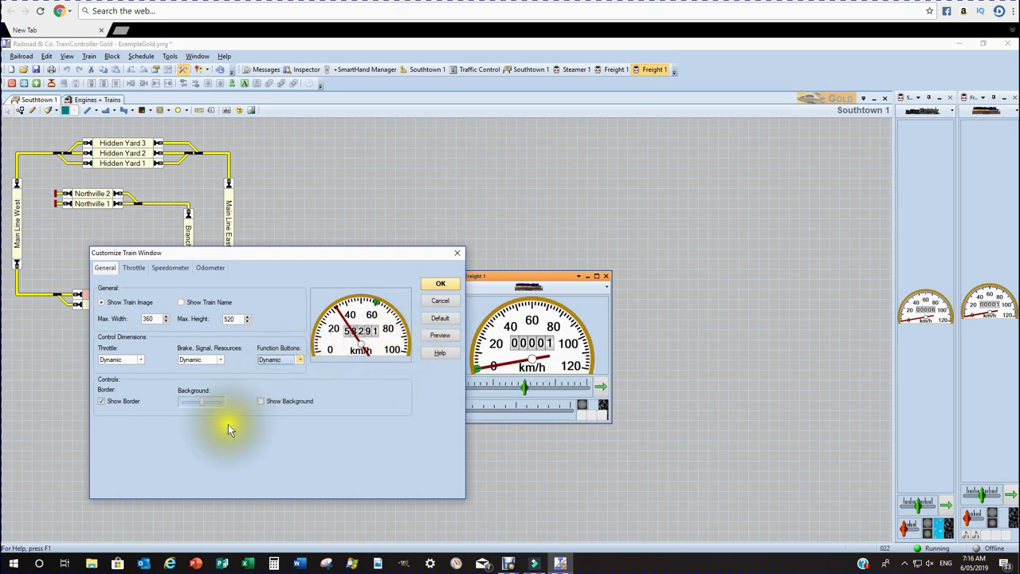
Preview the controls without a border, restore the border, and briefly turn the controls' background on and off again
{"action": "left_click", "coordinate": [101, 402]}
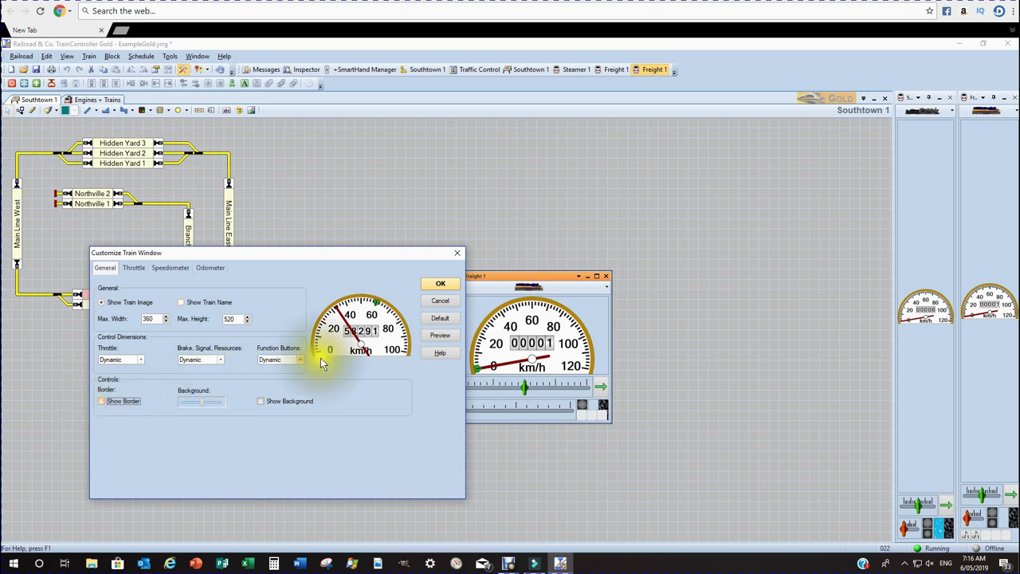
{"action": "left_click", "coordinate": [437, 336]}
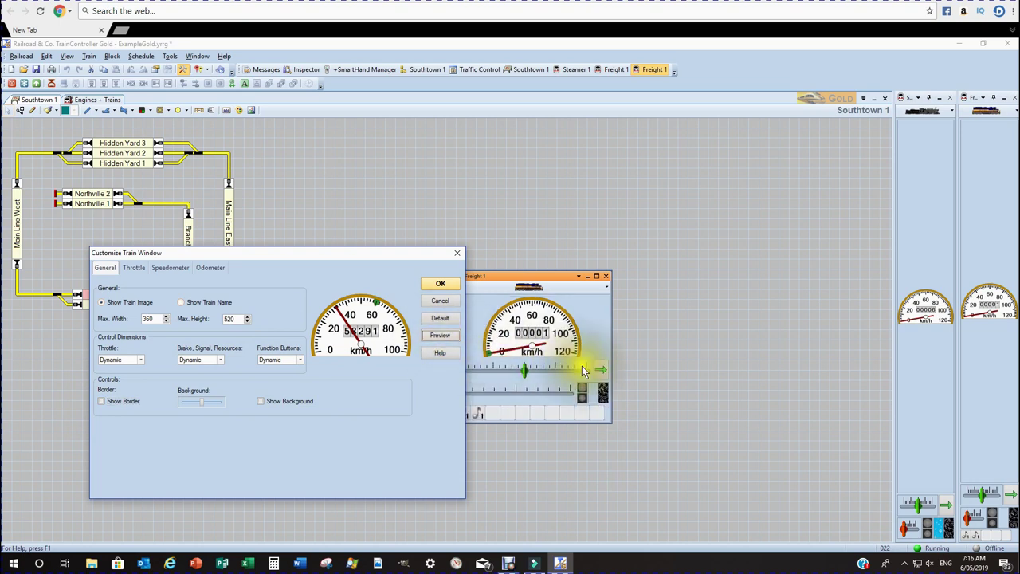
{"action": "left_click", "coordinate": [102, 401]}
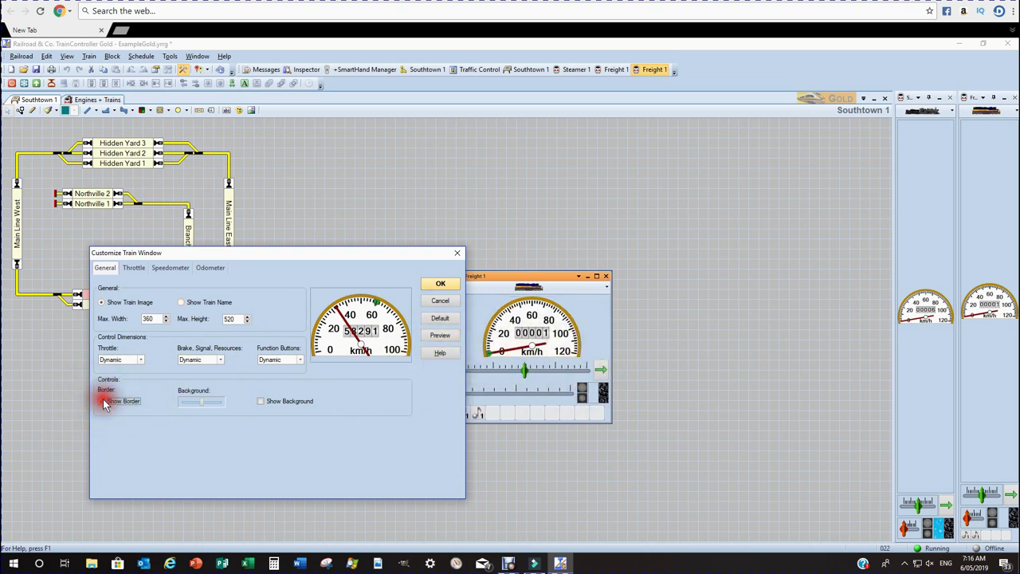
{"action": "left_click", "coordinate": [432, 334]}
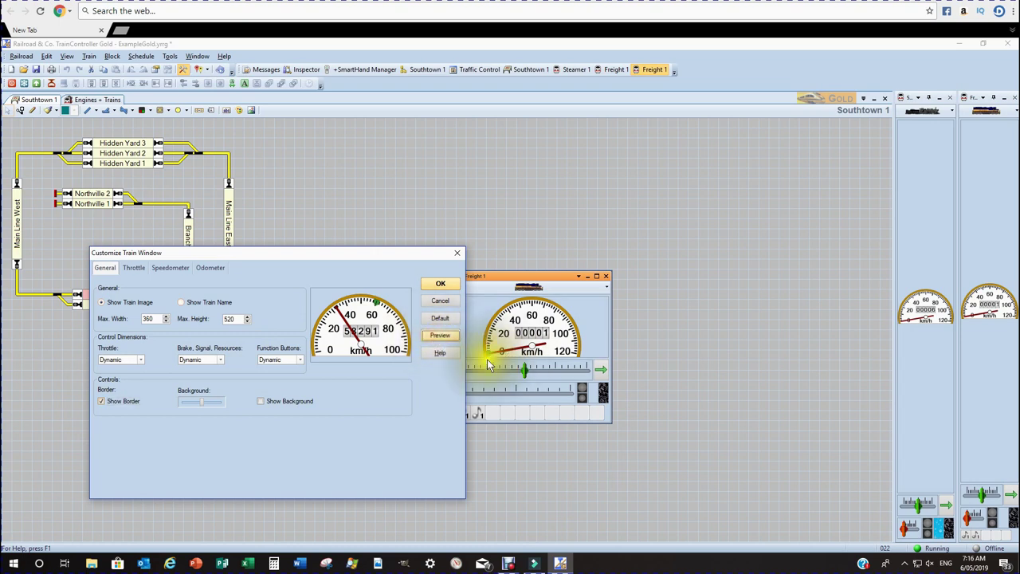
{"action": "left_click", "coordinate": [261, 402]}
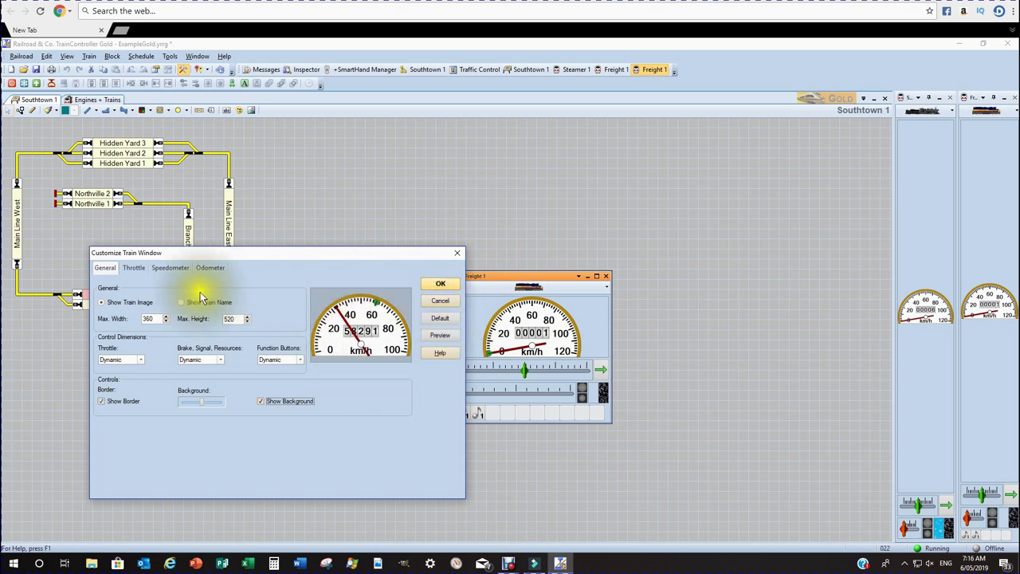
{"action": "left_click", "coordinate": [263, 400]}
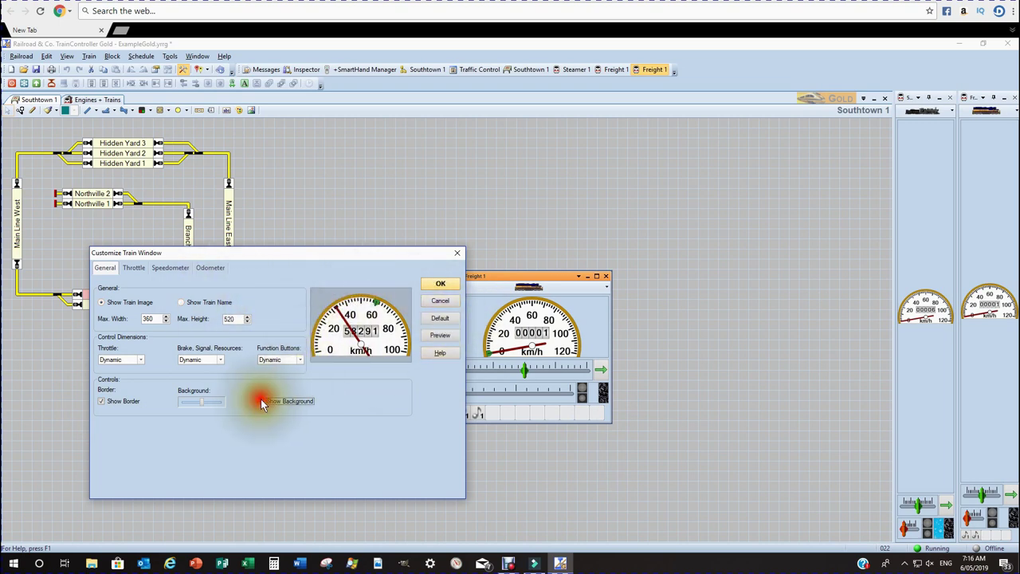
In the throttle settings, set the direction alignment to Null Position centered - Direction Train oriented
{"action": "left_click", "coordinate": [133, 269]}
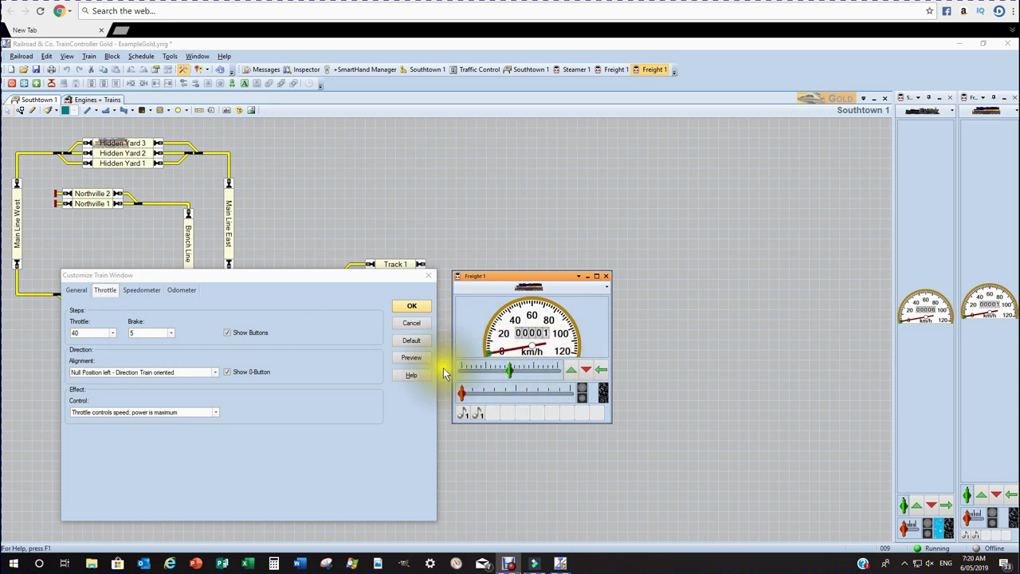
{"action": "left_click", "coordinate": [214, 373]}
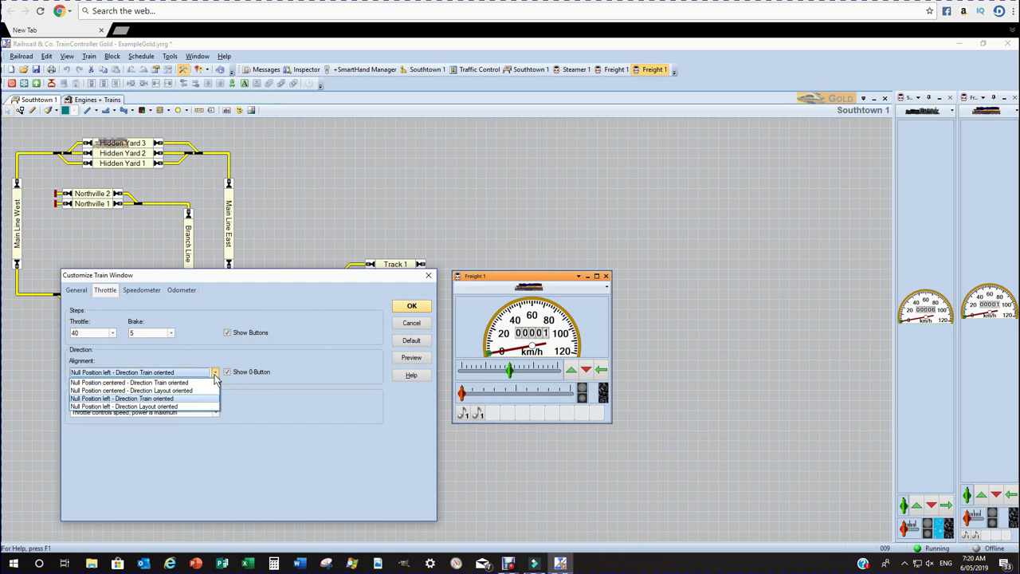
{"action": "left_click", "coordinate": [190, 383]}
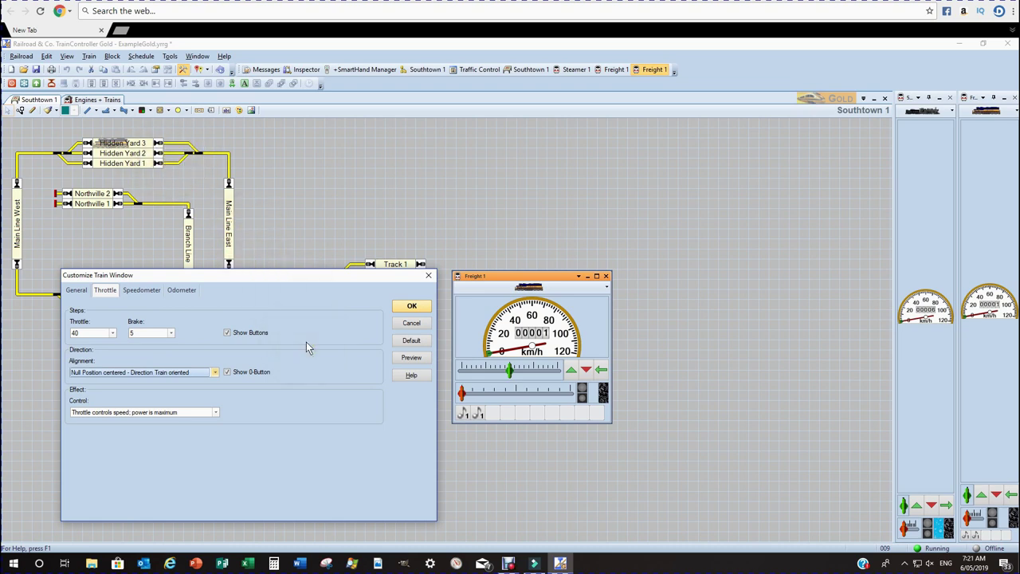
{"action": "left_click", "coordinate": [215, 373]}
Set the throttle's control effect to "Throttle controls power; speed follows power"
{"action": "left_click", "coordinate": [213, 413]}
{"action": "left_click", "coordinate": [283, 436]}
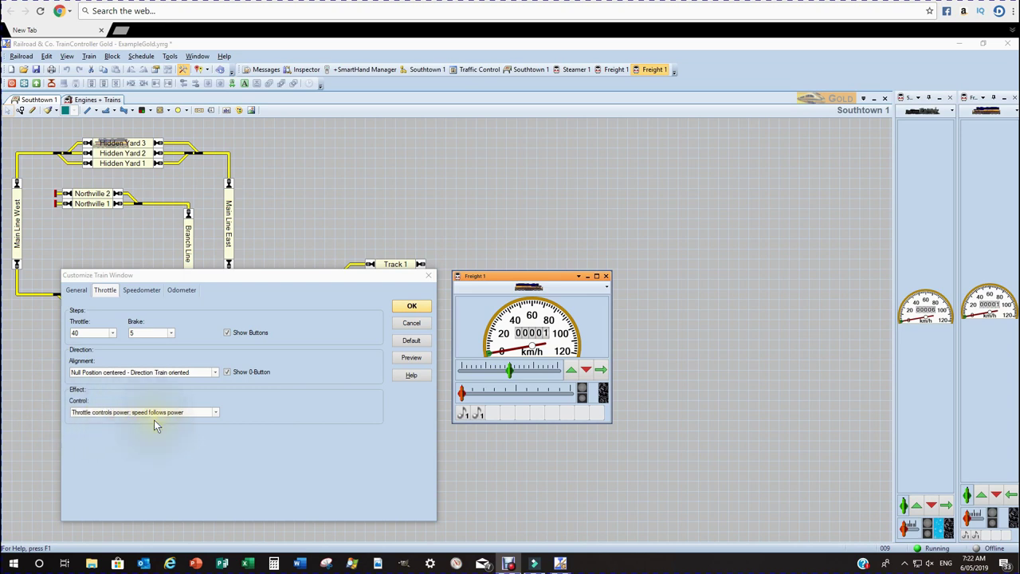
{"action": "left_click", "coordinate": [215, 414]}
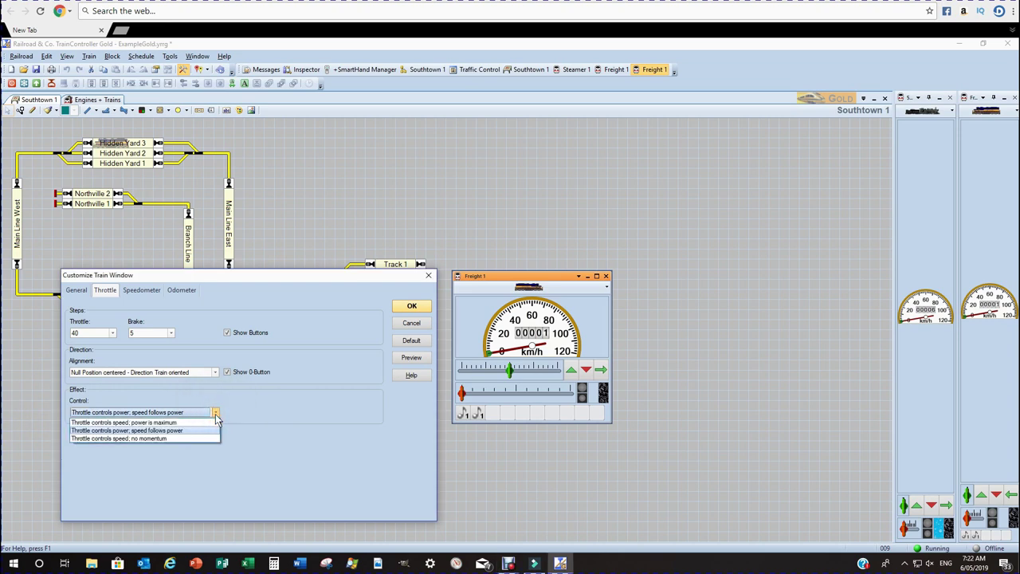
{"action": "left_click", "coordinate": [208, 431]}
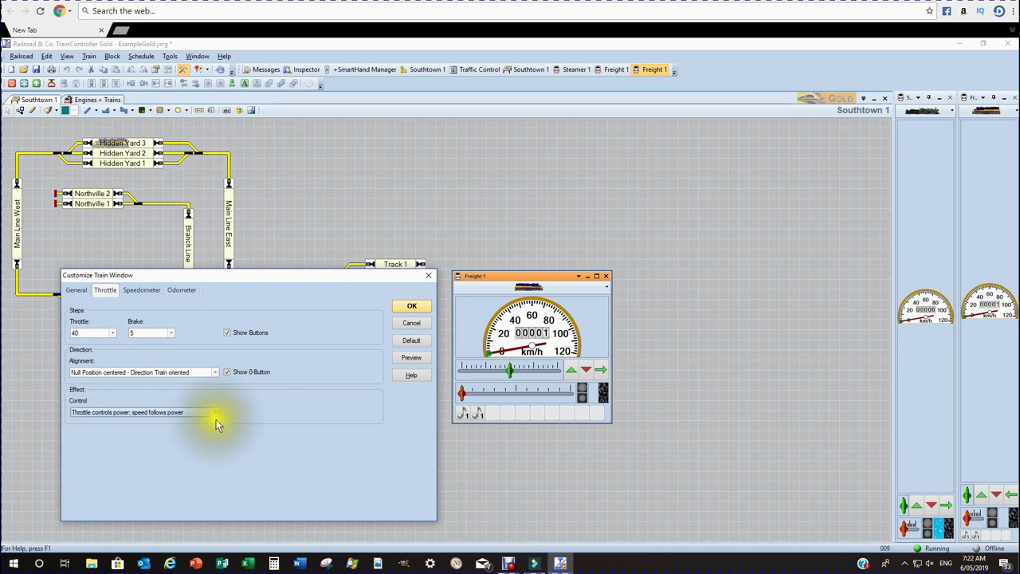
Set the throttle's control effect to "Throttle controls speed; no momentum"
{"action": "left_click", "coordinate": [215, 413]}
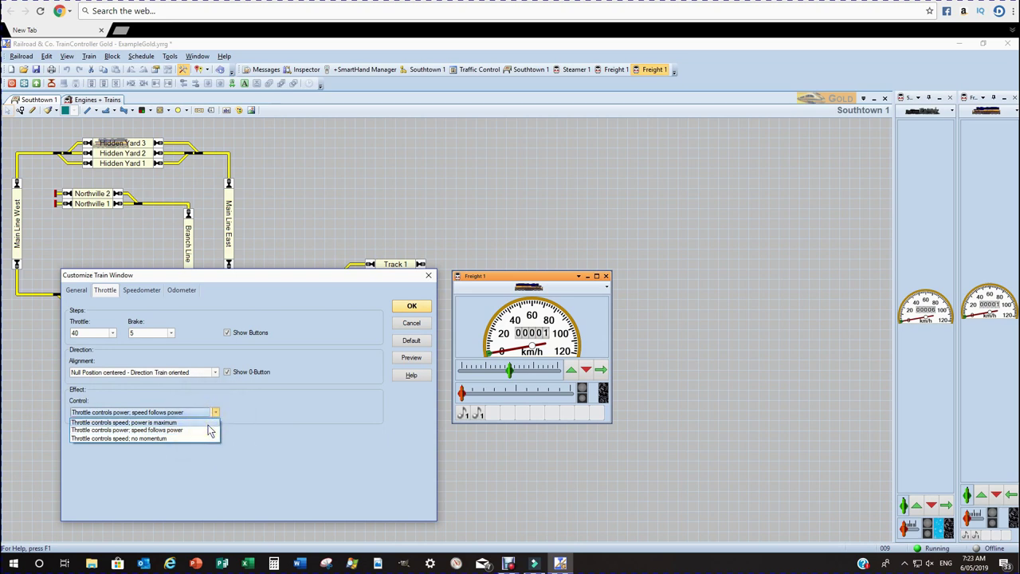
{"action": "left_click", "coordinate": [207, 431]}
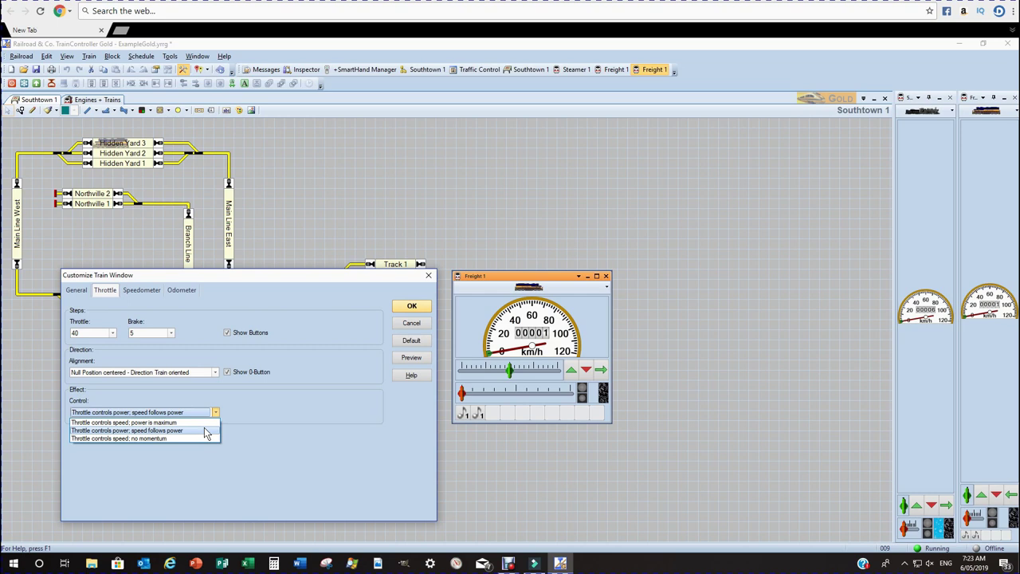
{"action": "left_click", "coordinate": [194, 438]}
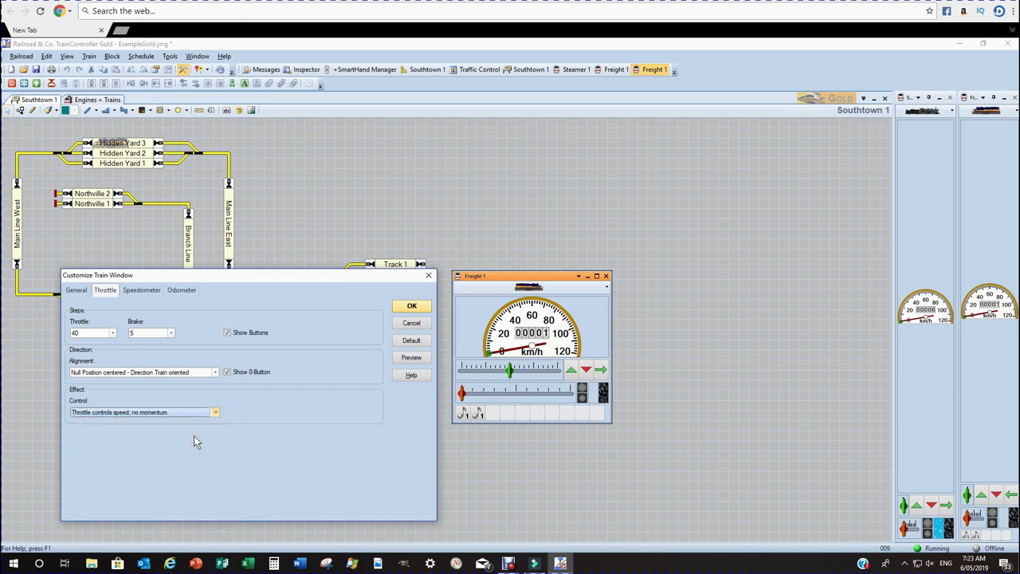
Recolor the speedometer with a light purple background, a white border and a black pointer
{"action": "left_click", "coordinate": [147, 293]}
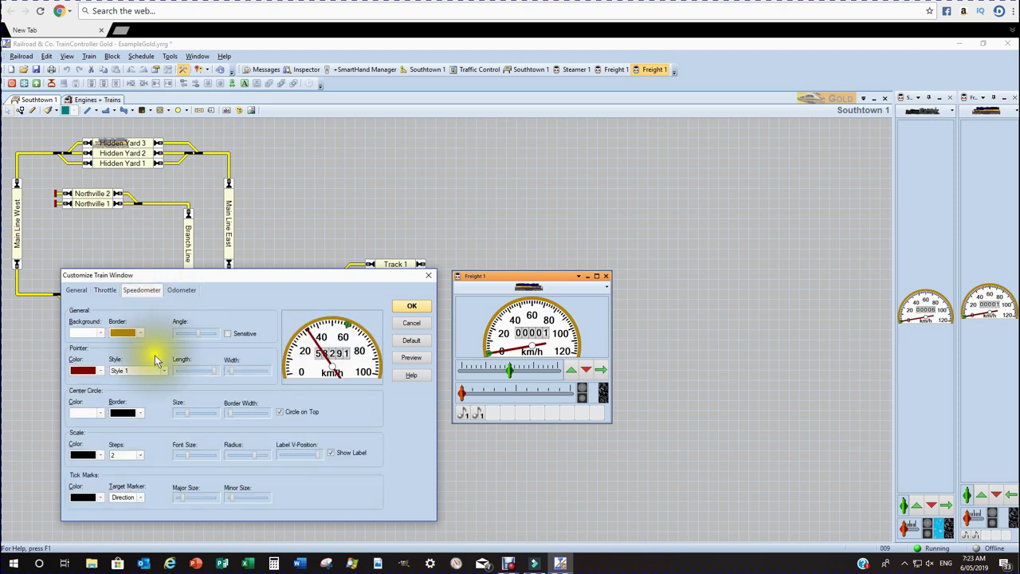
{"action": "left_click", "coordinate": [100, 333]}
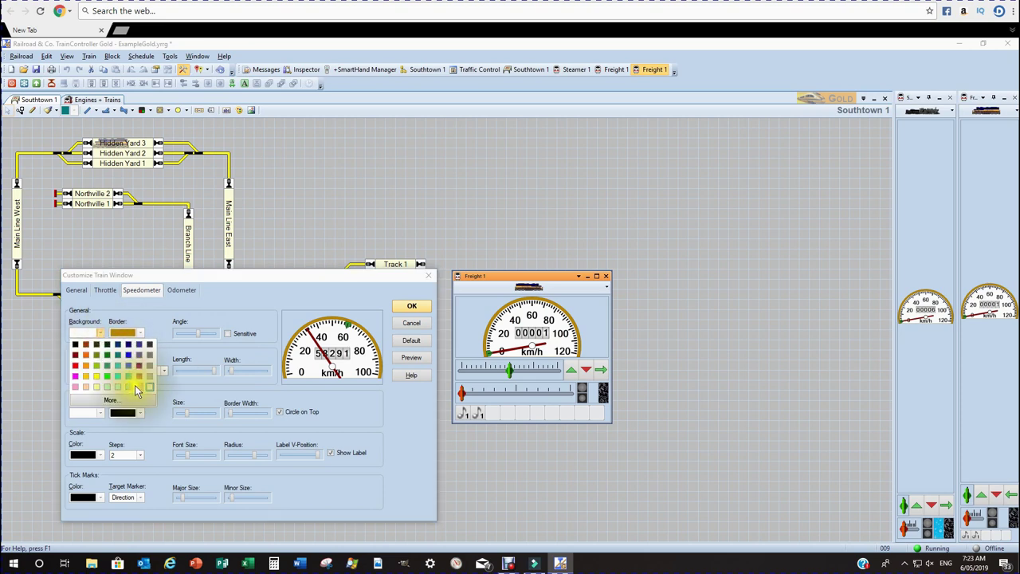
{"action": "left_click", "coordinate": [136, 386]}
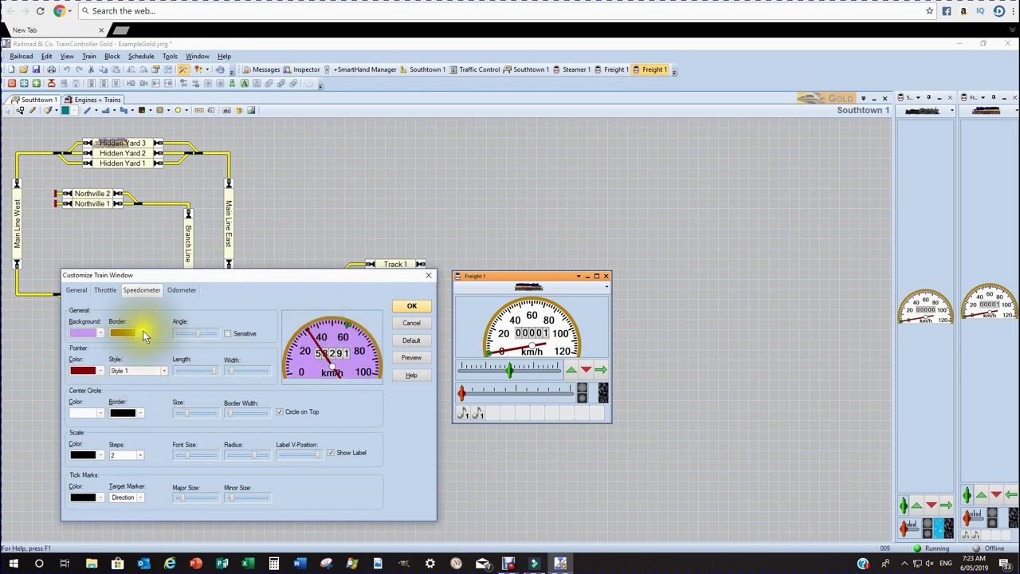
{"action": "left_click", "coordinate": [140, 335]}
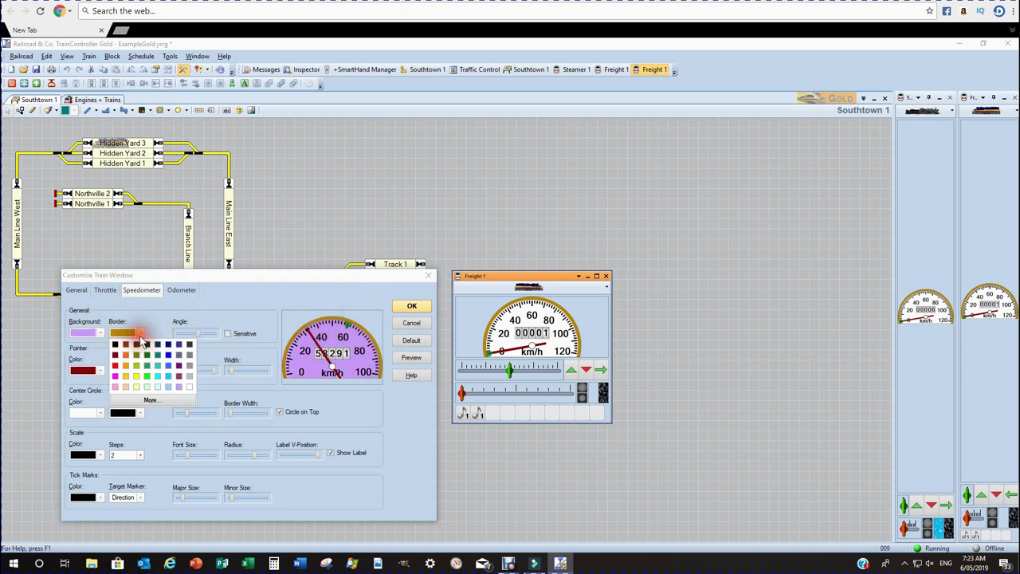
{"action": "left_click", "coordinate": [188, 387]}
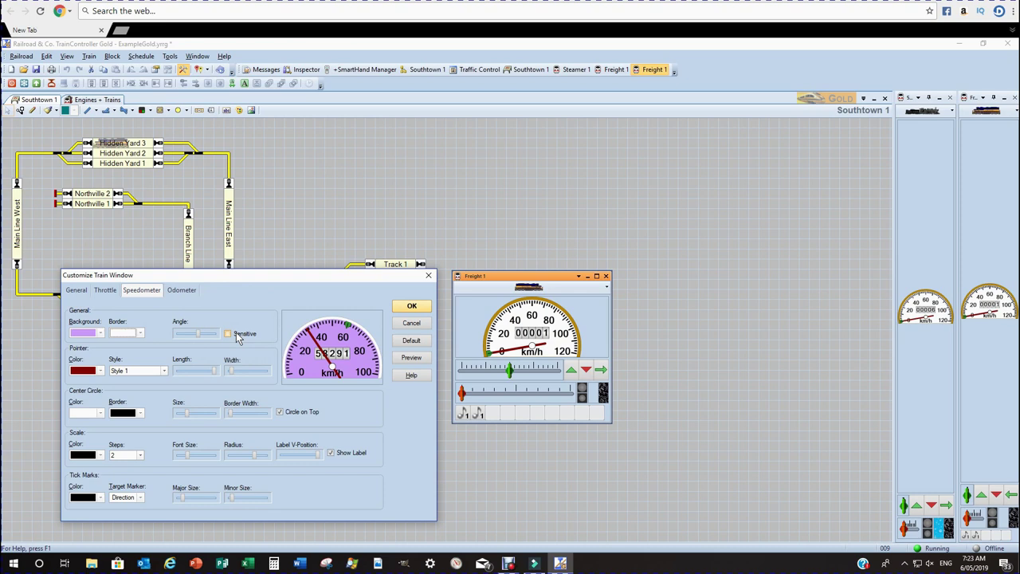
{"action": "left_click", "coordinate": [94, 373]}
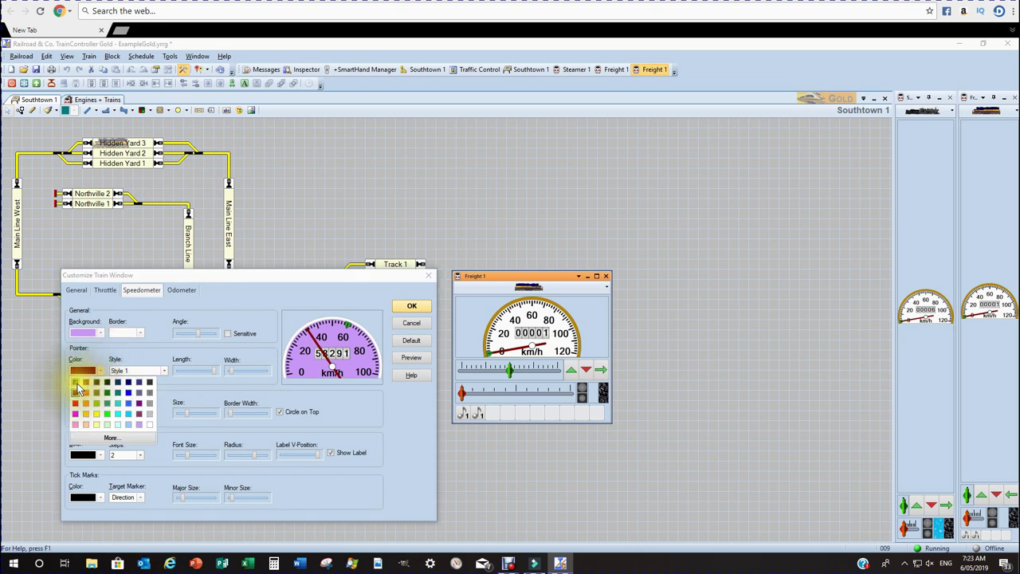
{"action": "left_click", "coordinate": [77, 382]}
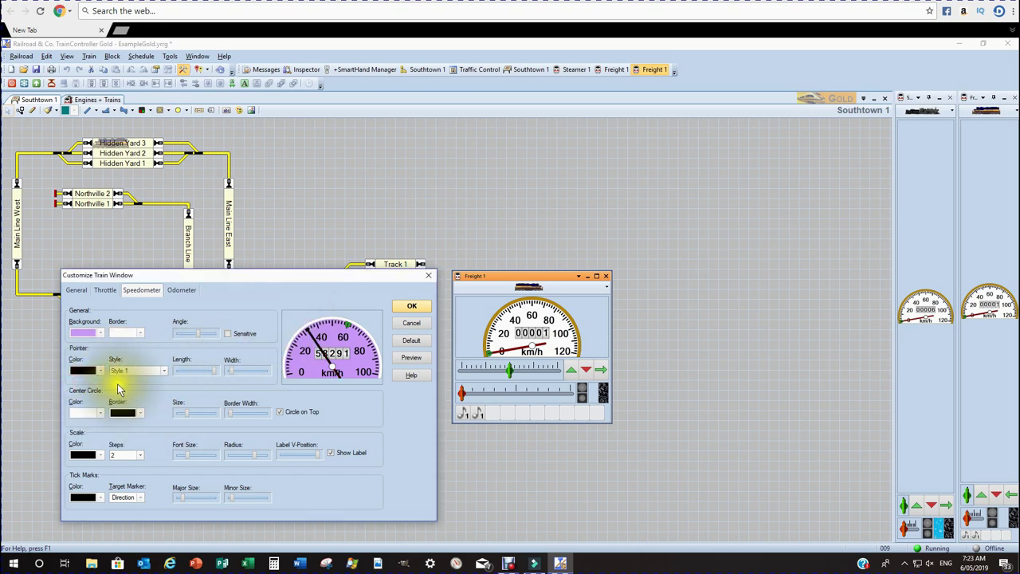
Preview the speedometer with the odometer hidden, and show the odometer again
{"action": "left_click", "coordinate": [190, 288]}
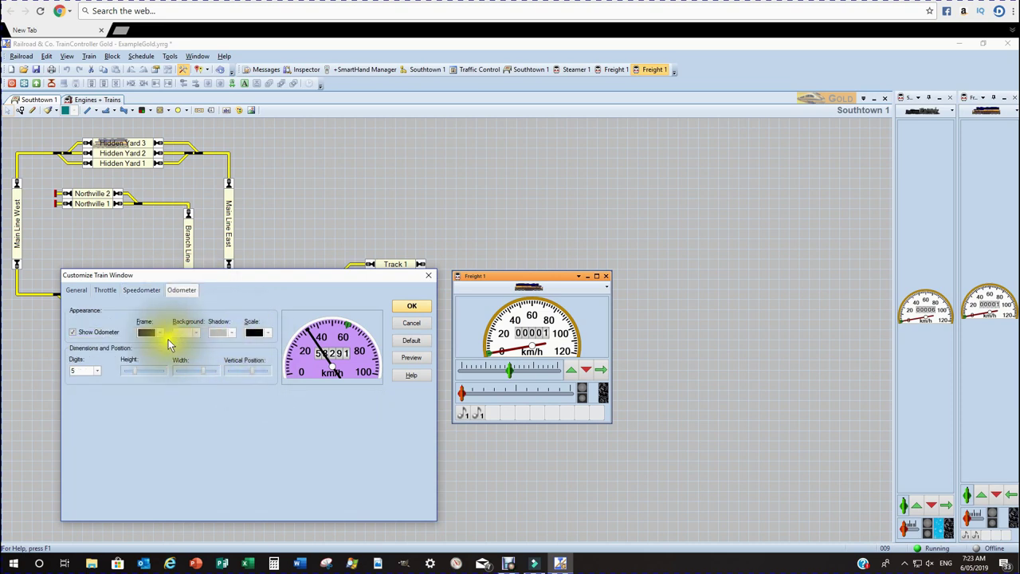
{"action": "left_click", "coordinate": [73, 332]}
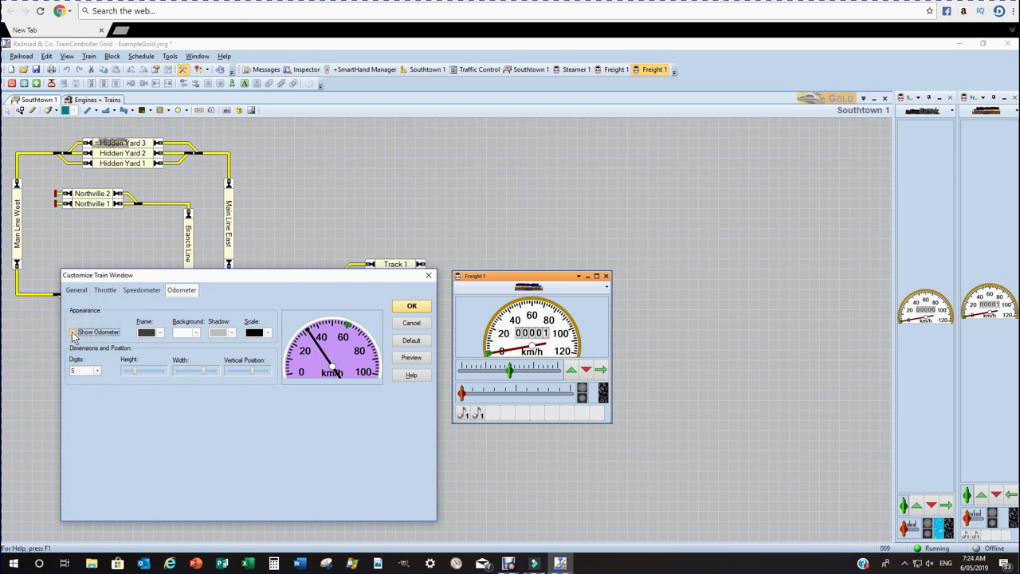
{"action": "left_click", "coordinate": [73, 332]}
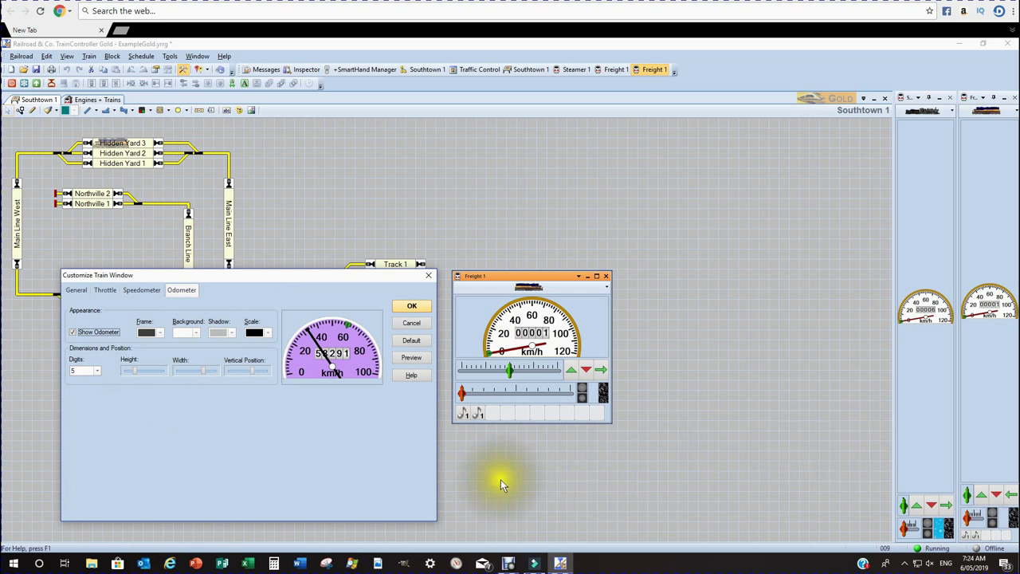
Set the odometer to 7 digits and apply the customized color settings to all windows
{"action": "left_click", "coordinate": [95, 372]}
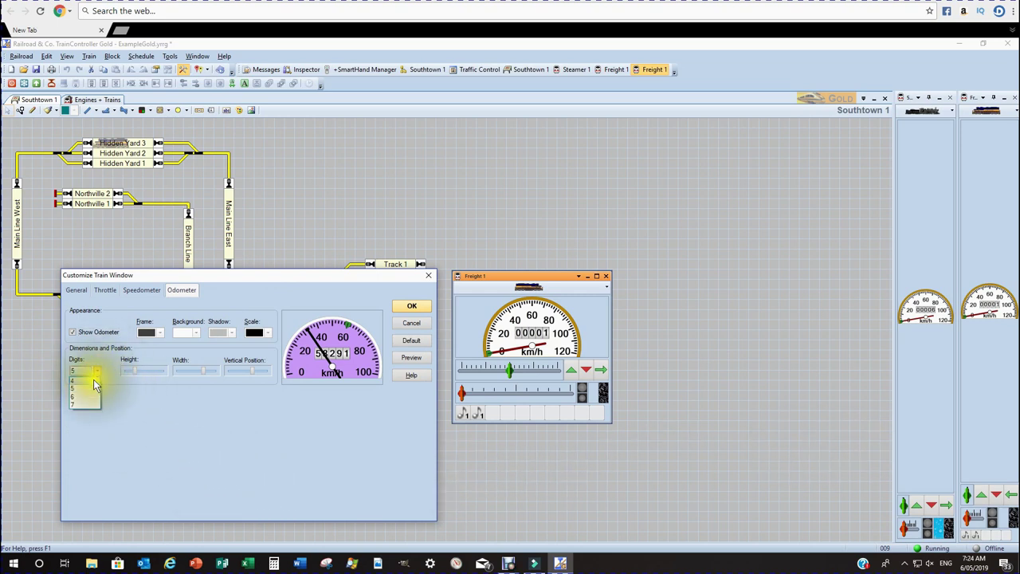
{"action": "left_click", "coordinate": [90, 405]}
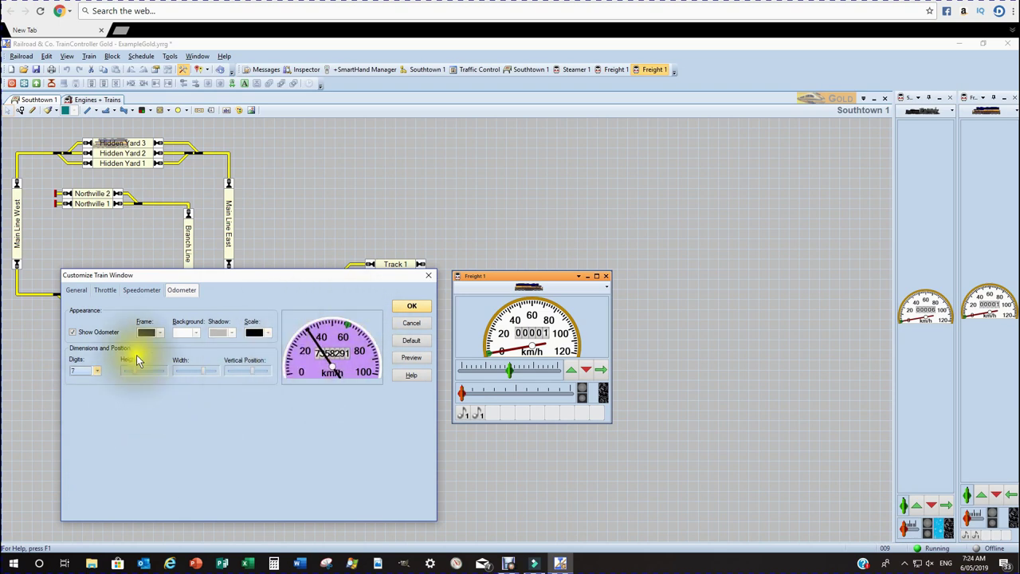
{"action": "left_click", "coordinate": [406, 307]}
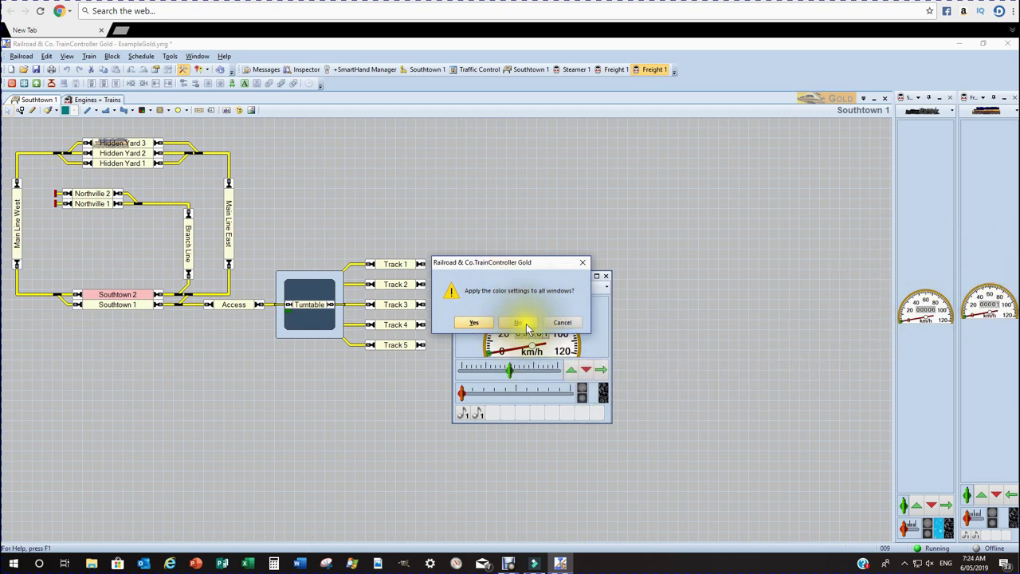
{"action": "left_click", "coordinate": [475, 323]}
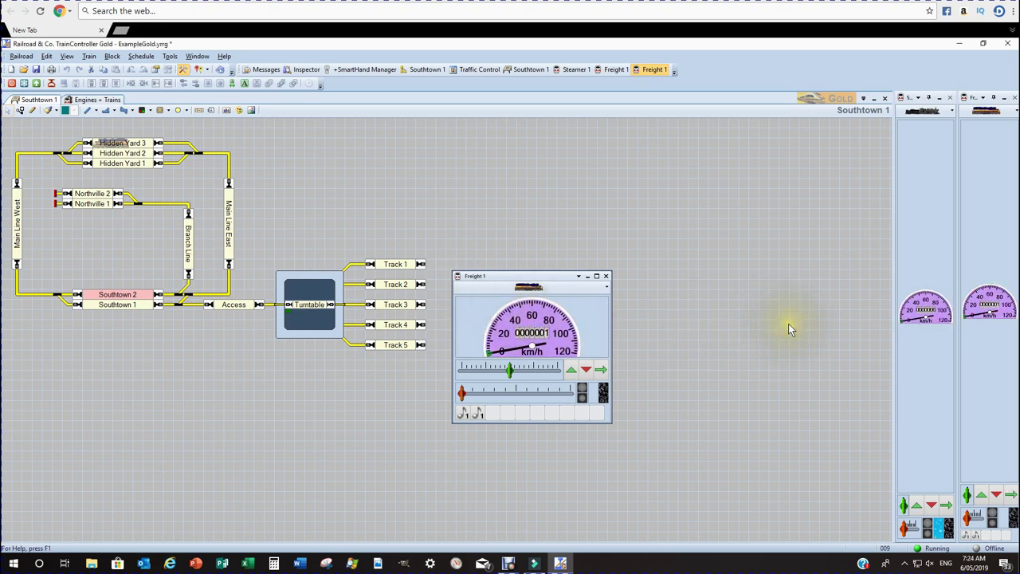
{"action": "left_click", "coordinate": [602, 368]}
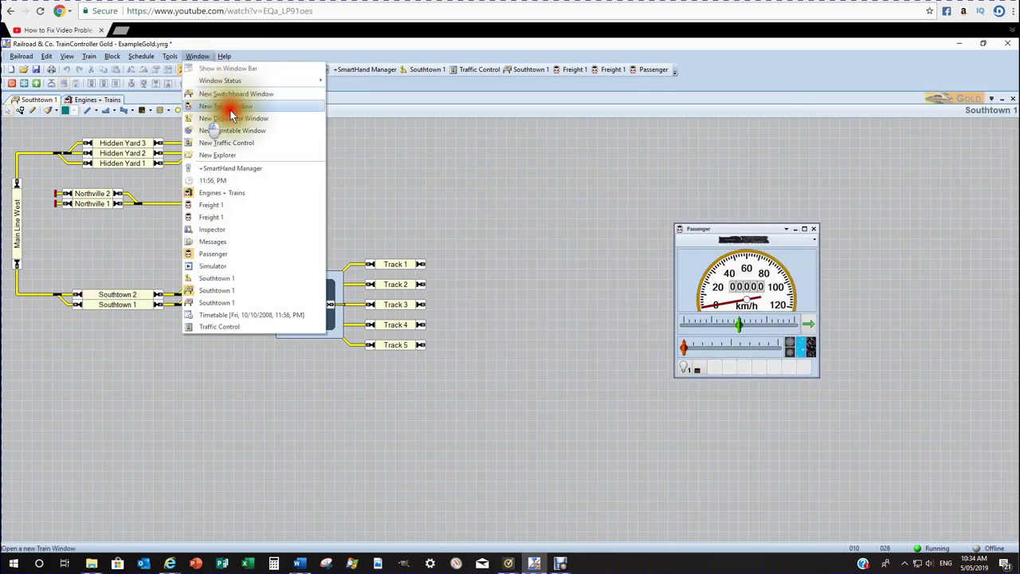
Open a new train window and place it beside the Passenger train window
{"action": "left_click", "coordinate": [225, 109]}
{"action": "left_click_drag", "start_coordinate": [230, 220], "coordinate": [894, 218]}
Set the window status of the Passenger and Freight 1 train windows to Dockable
{"action": "left_click", "coordinate": [766, 229]}
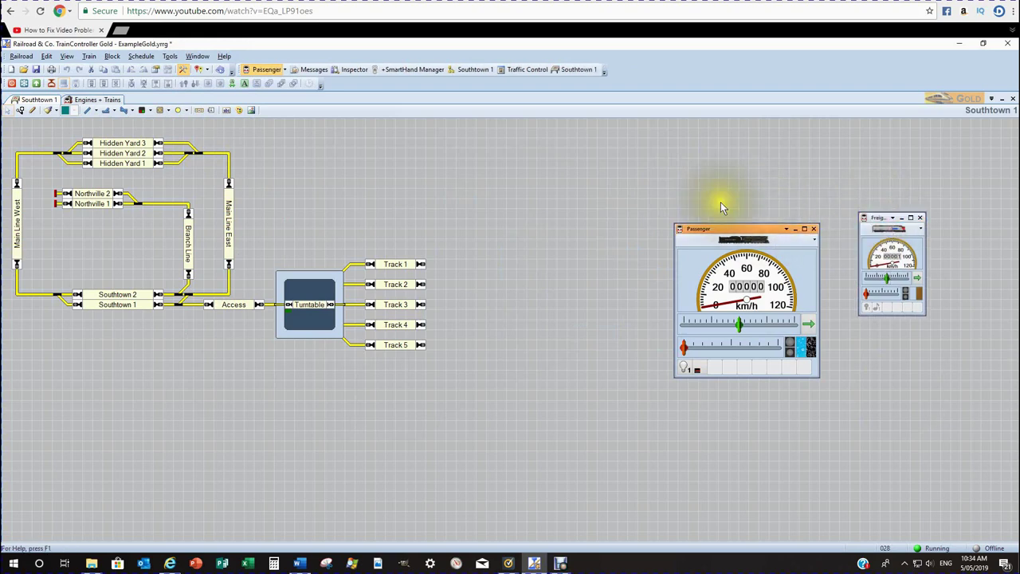
{"action": "left_click", "coordinate": [786, 231]}
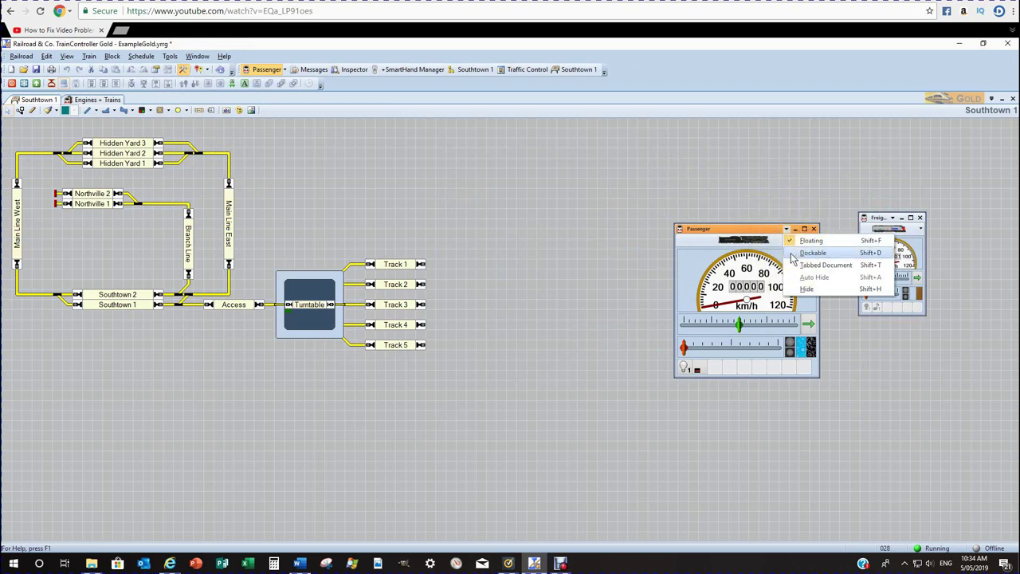
{"action": "left_click", "coordinate": [792, 254]}
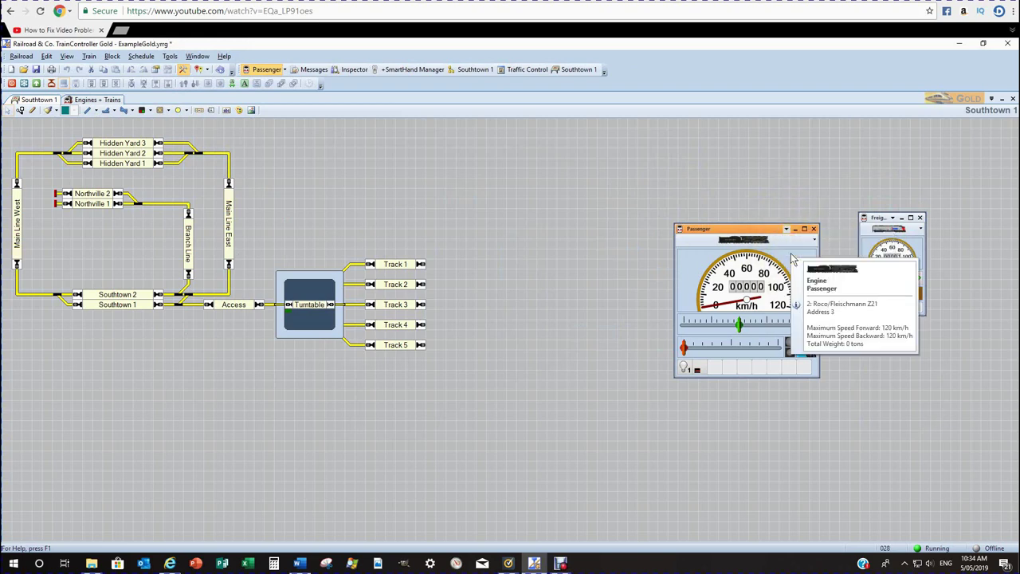
{"action": "left_click", "coordinate": [894, 221]}
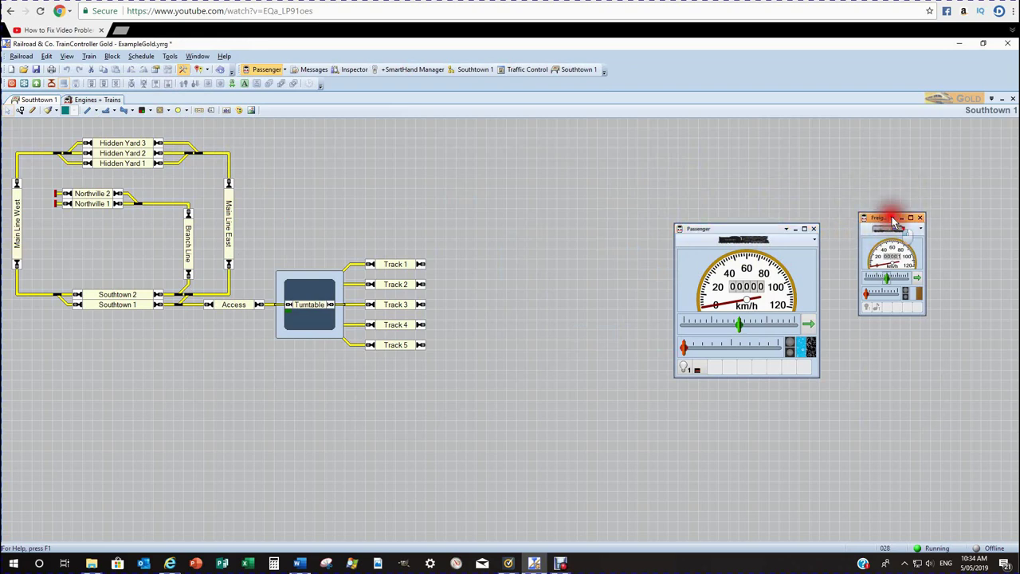
{"action": "left_click", "coordinate": [894, 220]}
{"action": "left_click", "coordinate": [898, 230]}
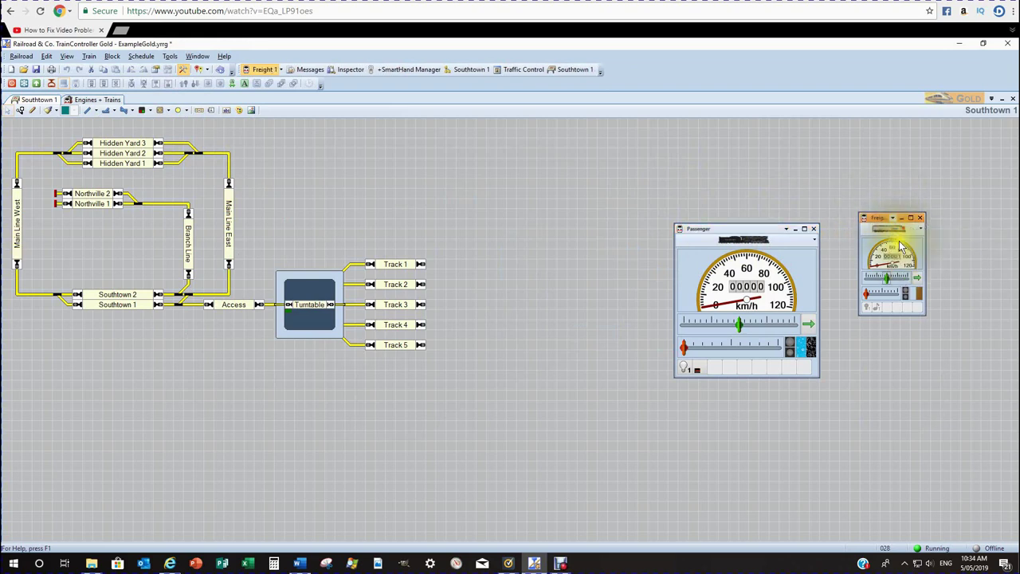
{"action": "right_click", "coordinate": [900, 247]}
Dock the Freight 1 and Passenger train windows side by side along the right edge of the main window
{"action": "left_click", "coordinate": [877, 216]}
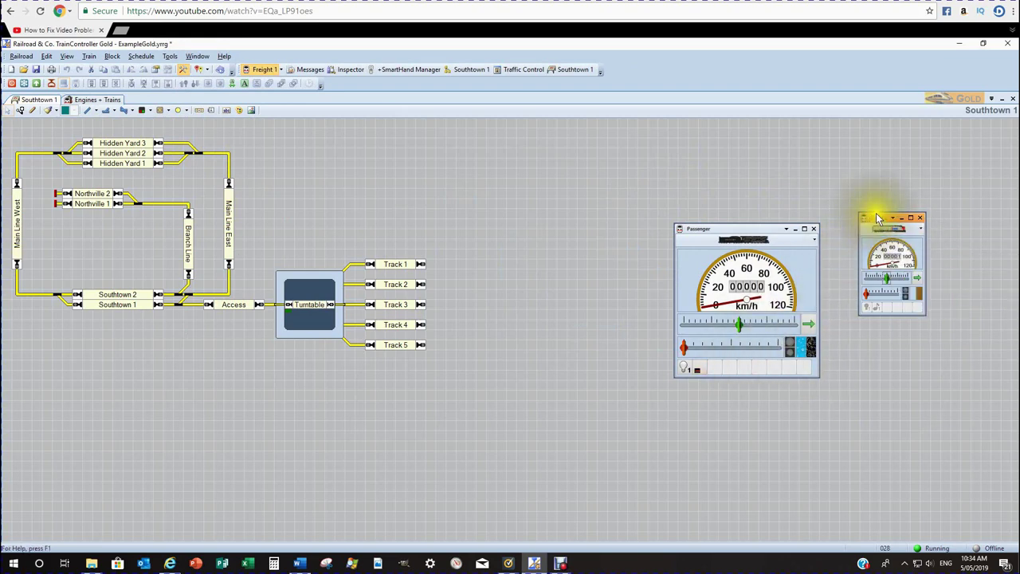
{"action": "left_click", "coordinate": [879, 221]}
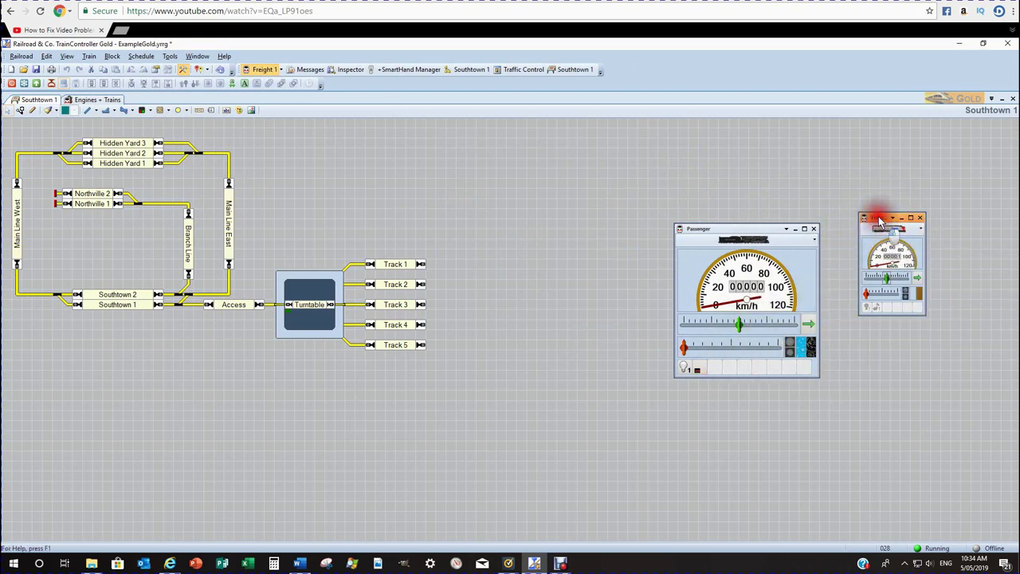
{"action": "left_click_drag", "start_coordinate": [879, 223], "coordinate": [766, 302]}
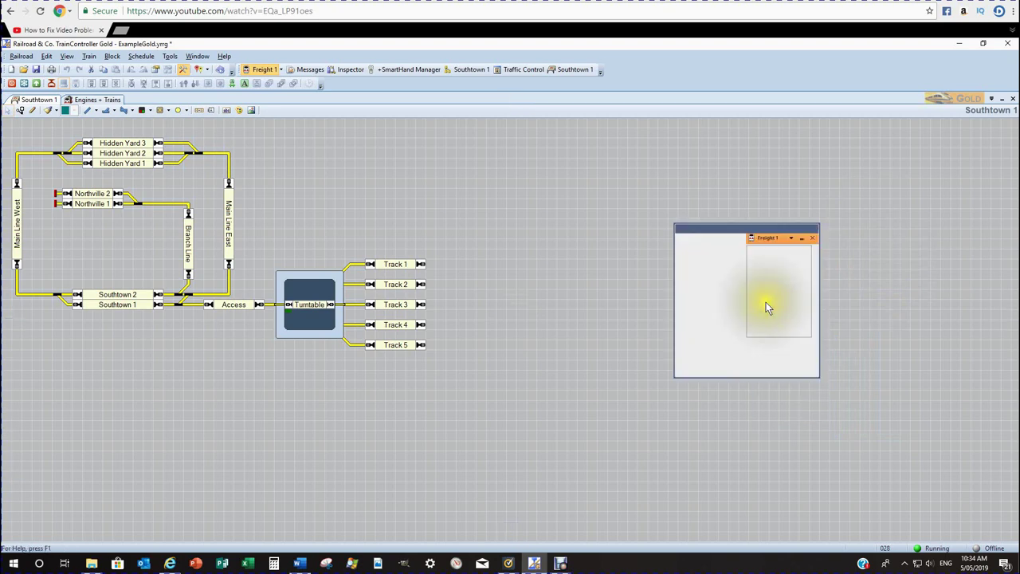
{"action": "left_click_drag", "start_coordinate": [753, 227], "coordinate": [1008, 316]}
{"action": "left_click_drag", "start_coordinate": [1008, 315], "coordinate": [894, 328]}
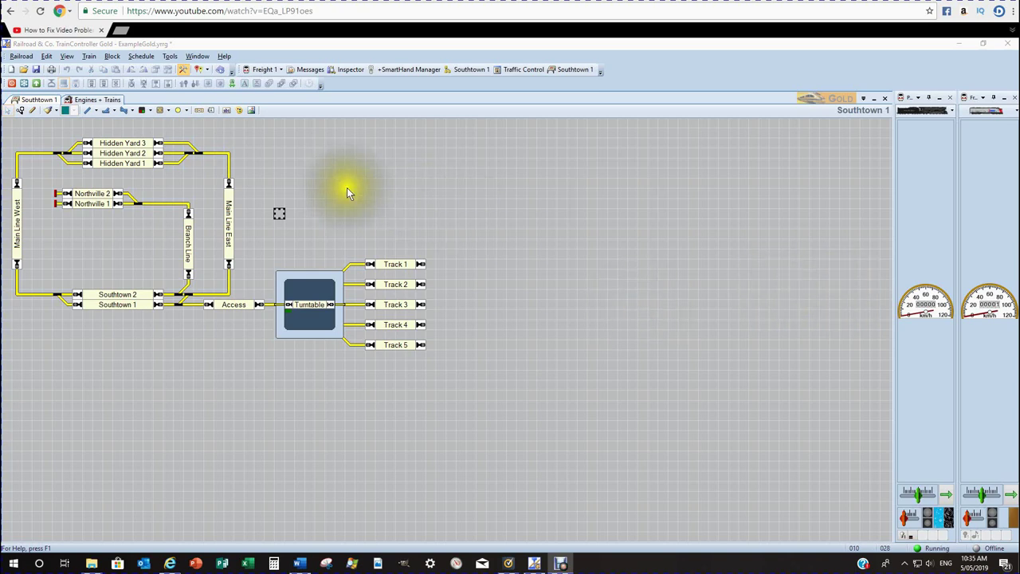
Open the Freight 1 engine's properties from the Engines + Trains list and set its appearance to the green Switzerland locomotive
{"action": "left_click", "coordinate": [103, 102]}
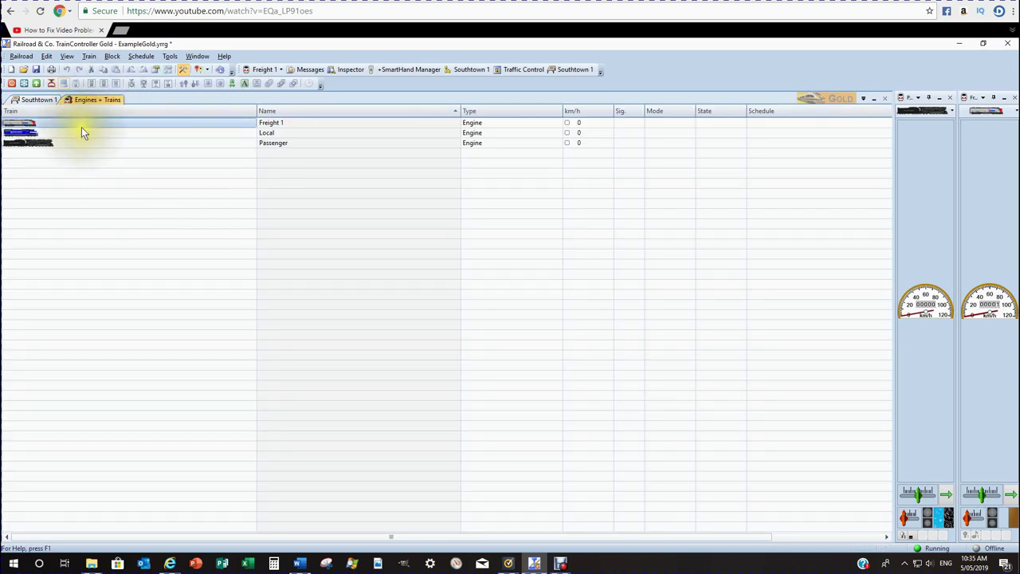
{"action": "mouse_move", "coordinate": [82, 129]}
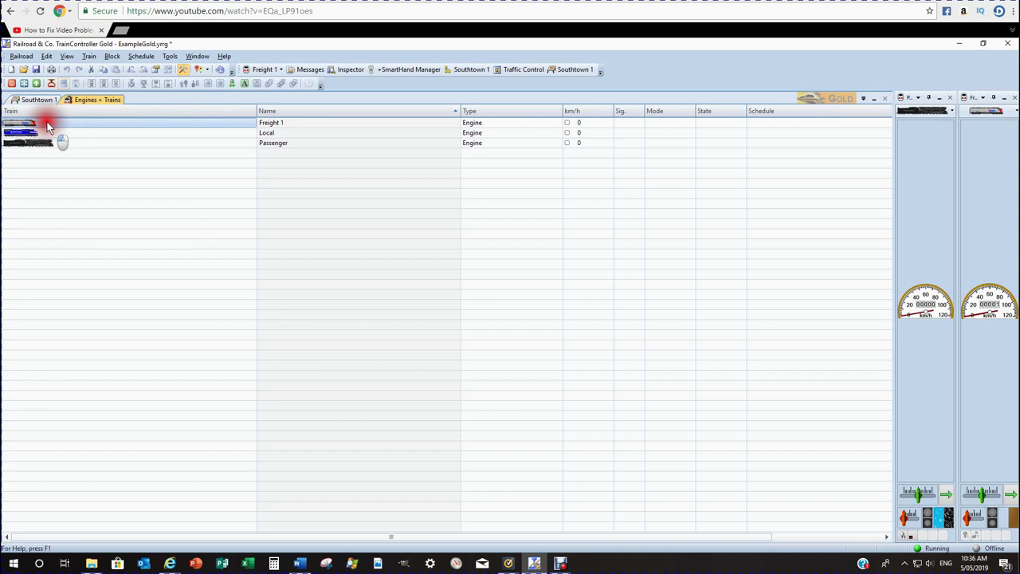
{"action": "double_click", "coordinate": [54, 128]}
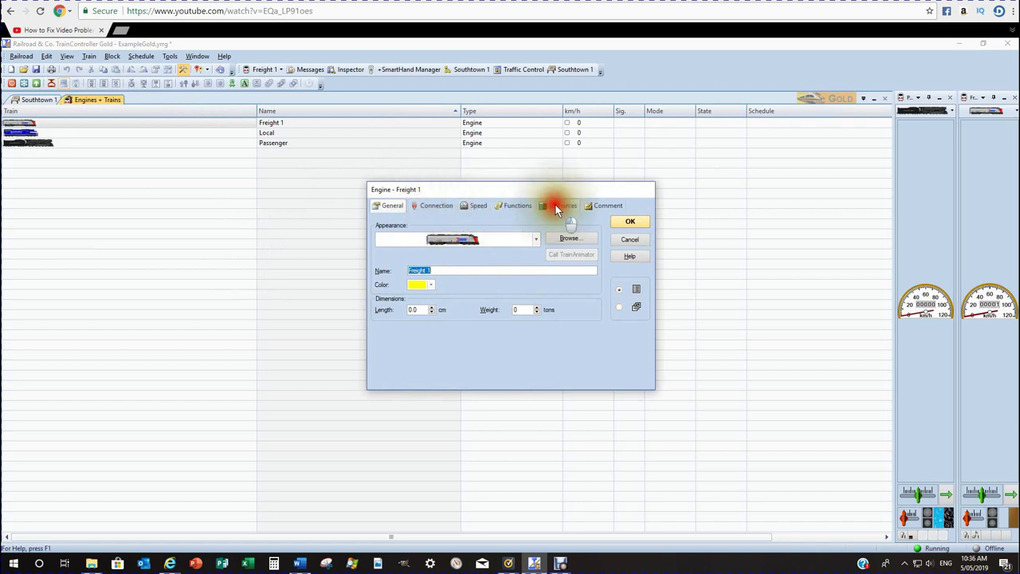
{"action": "left_click", "coordinate": [536, 240]}
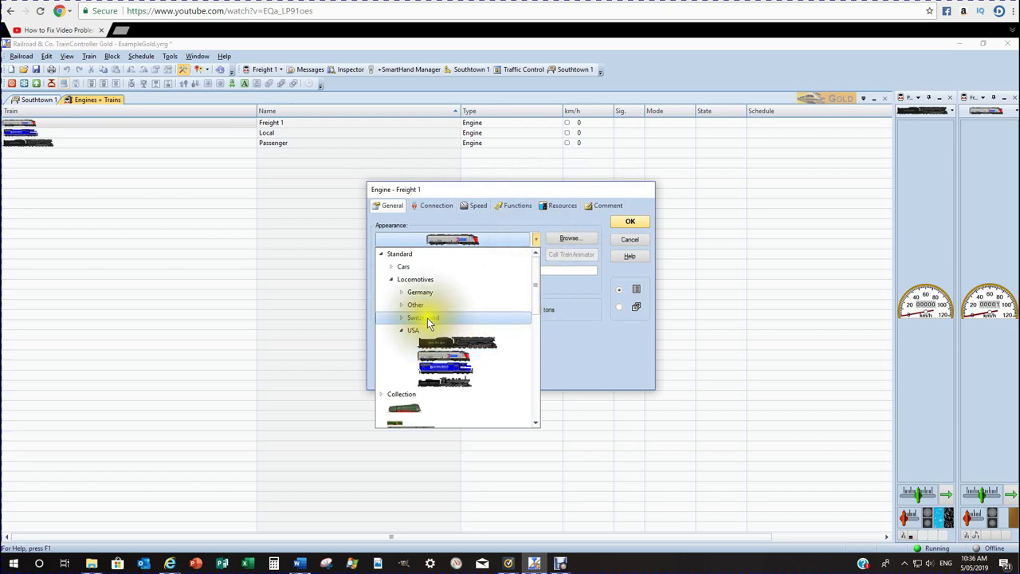
{"action": "left_click", "coordinate": [401, 317]}
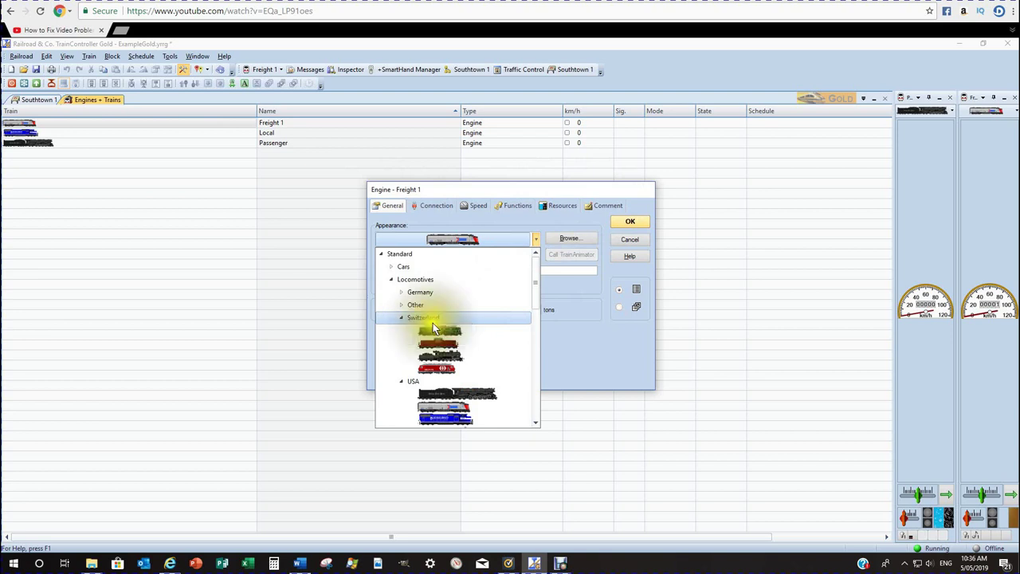
{"action": "left_click", "coordinate": [440, 330]}
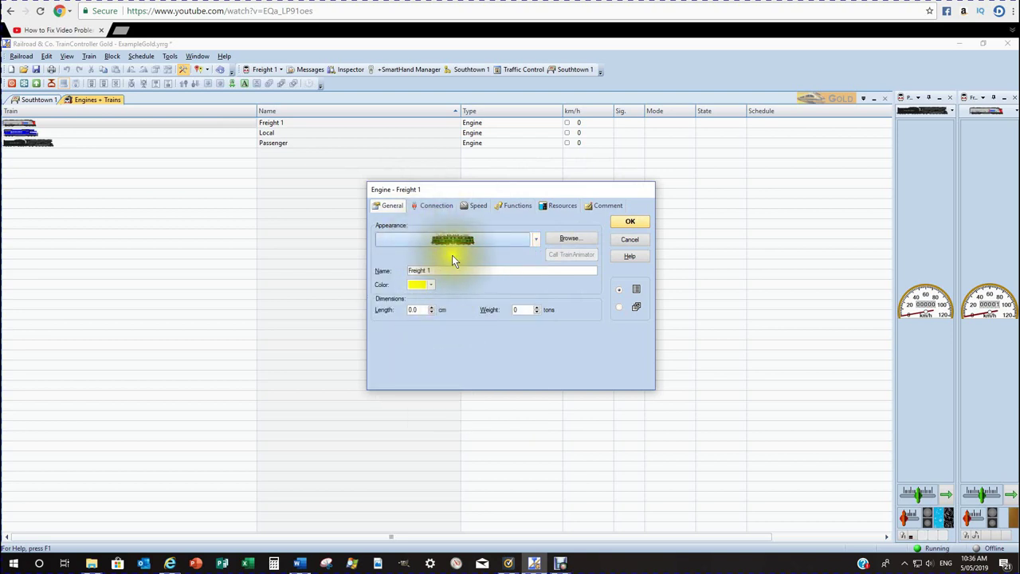
Set the Freight 1 engine's appearance to the GP403009 diesel locomotive from the Collection's USA diesel locomotives
{"action": "left_click", "coordinate": [535, 239]}
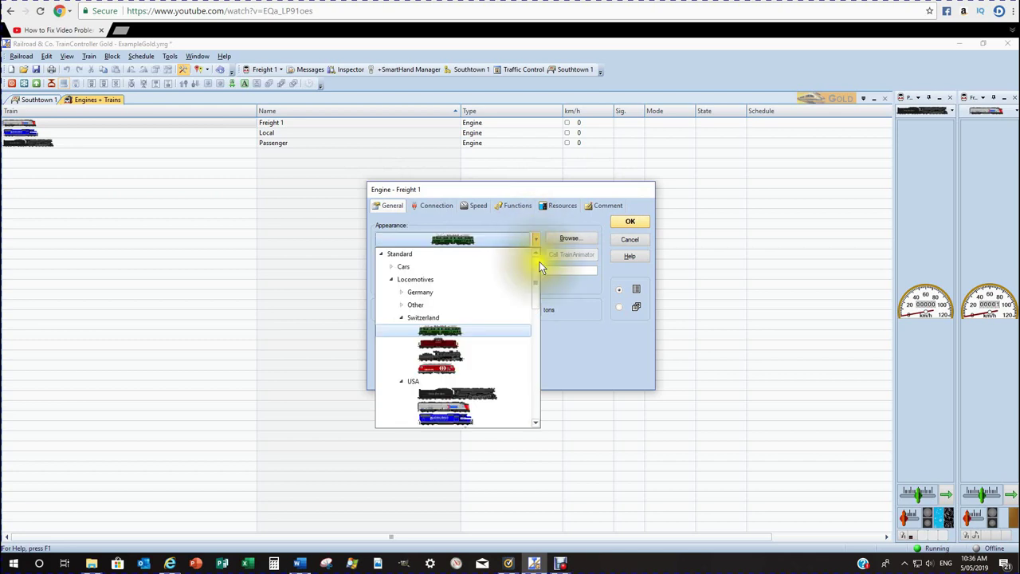
{"action": "scroll", "coordinate": [537, 292], "scroll_direction": "down", "scroll_amount": 1}
{"action": "scroll", "coordinate": [537, 299], "scroll_direction": "down", "scroll_amount": 3}
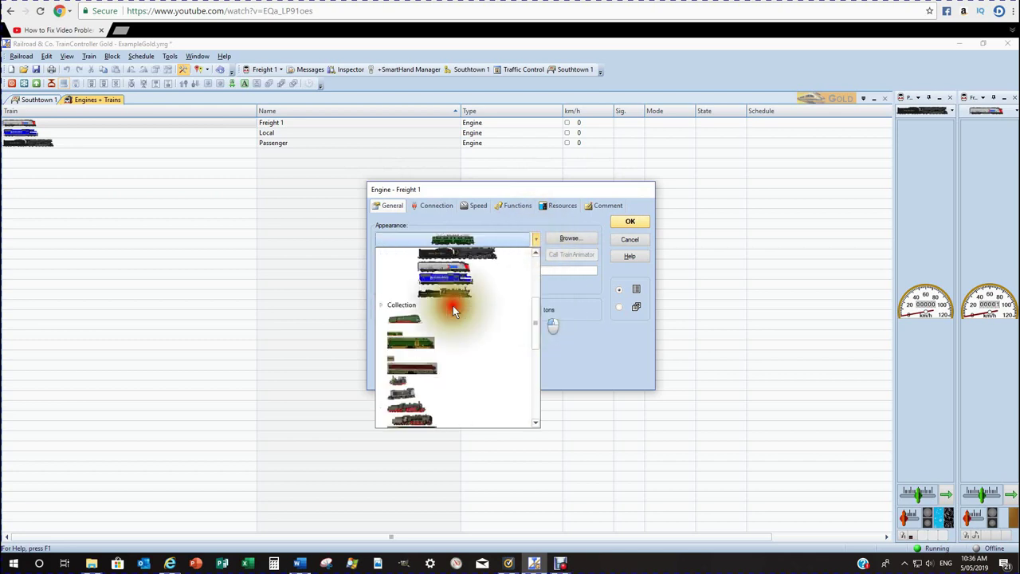
{"action": "left_click", "coordinate": [383, 306]}
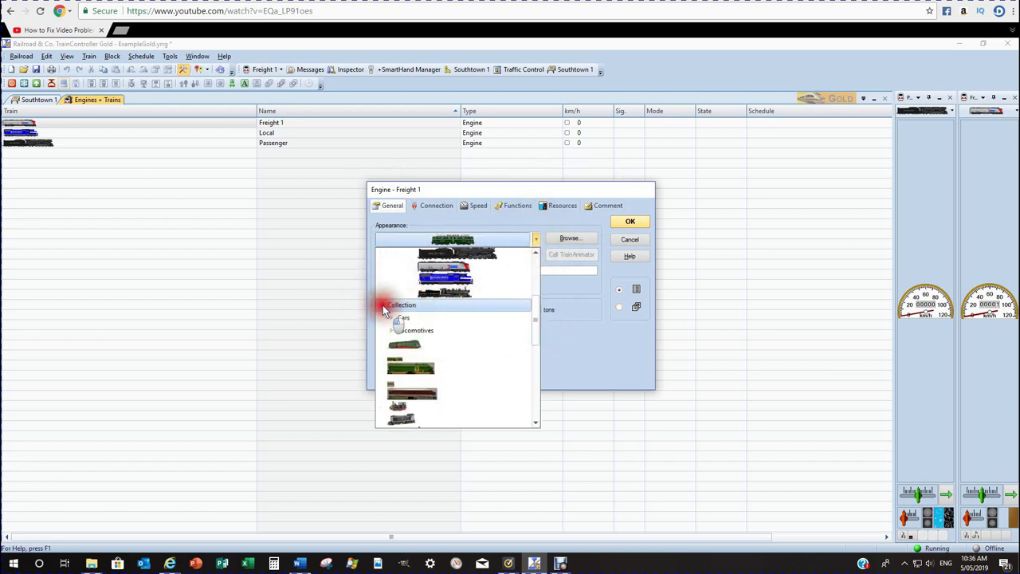
{"action": "left_click", "coordinate": [392, 330]}
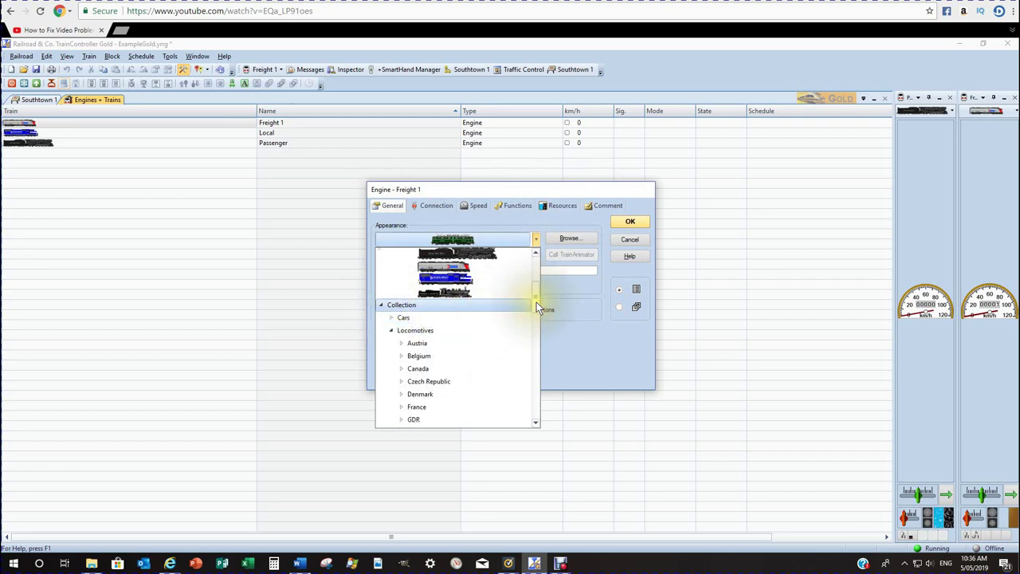
{"action": "scroll", "coordinate": [536, 302], "scroll_direction": "down", "scroll_amount": 4}
{"action": "scroll", "coordinate": [535, 335], "scroll_direction": "down", "scroll_amount": 8}
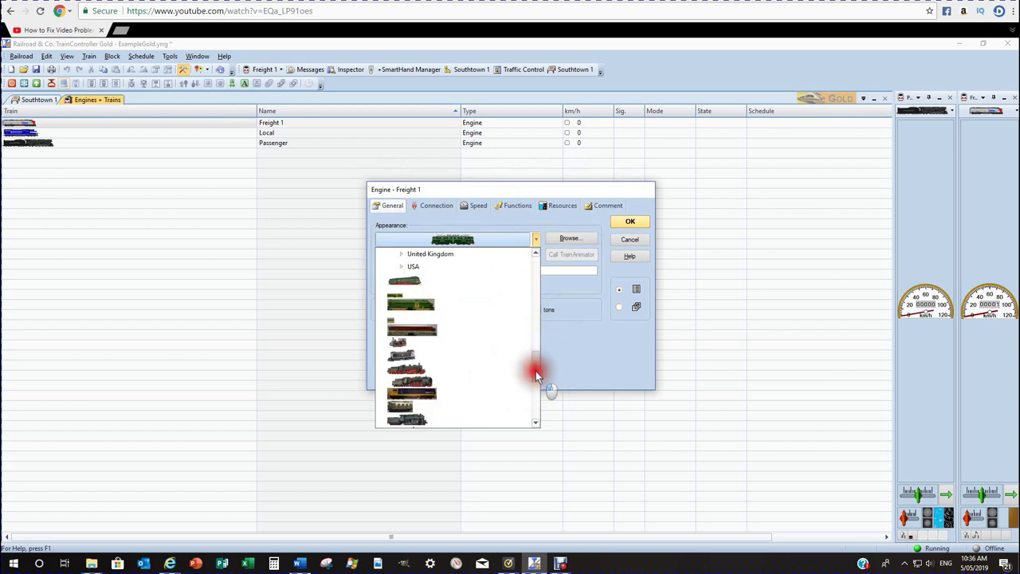
{"action": "left_click", "coordinate": [401, 268]}
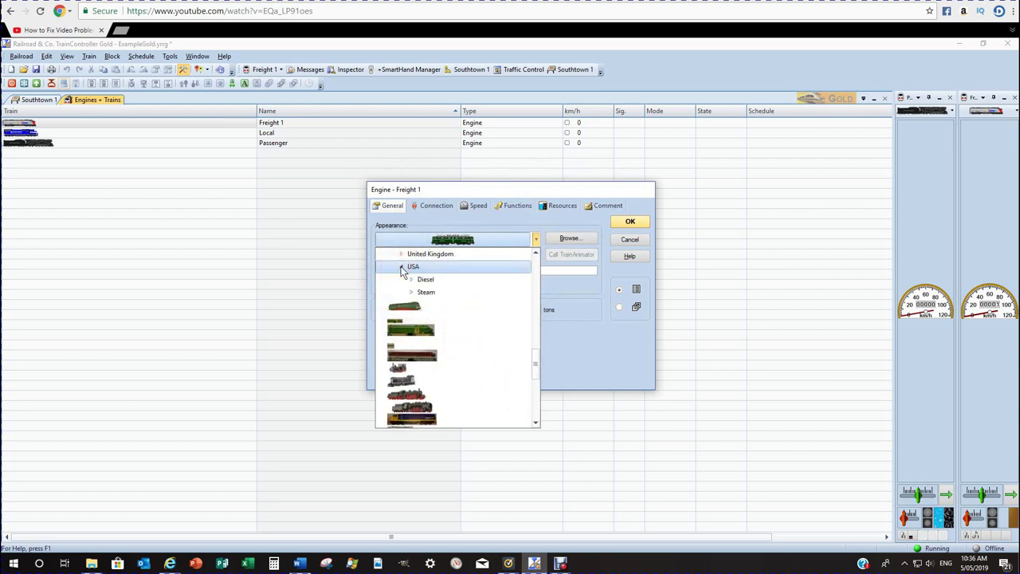
{"action": "left_click", "coordinate": [412, 278]}
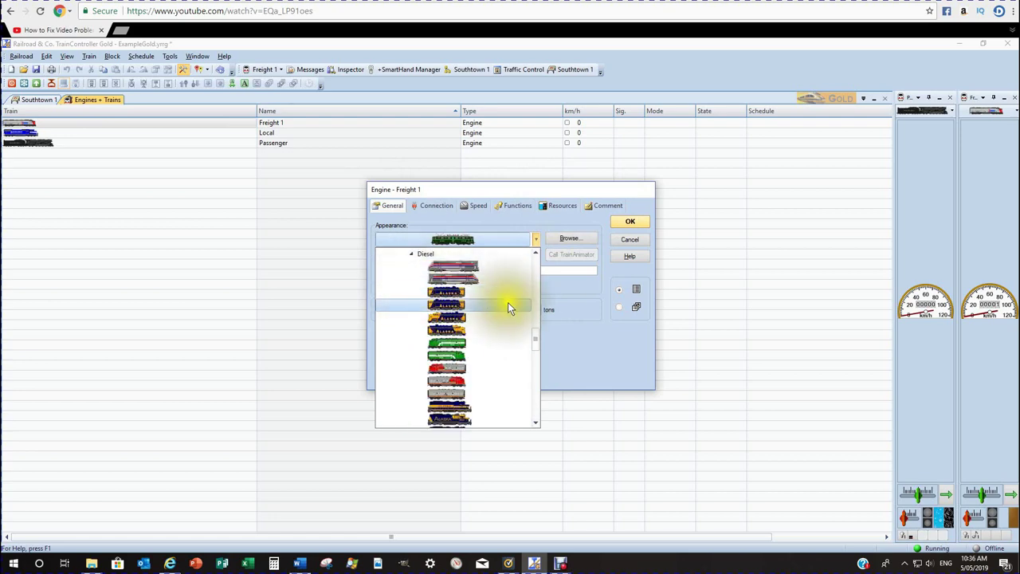
{"action": "left_click", "coordinate": [469, 408]}
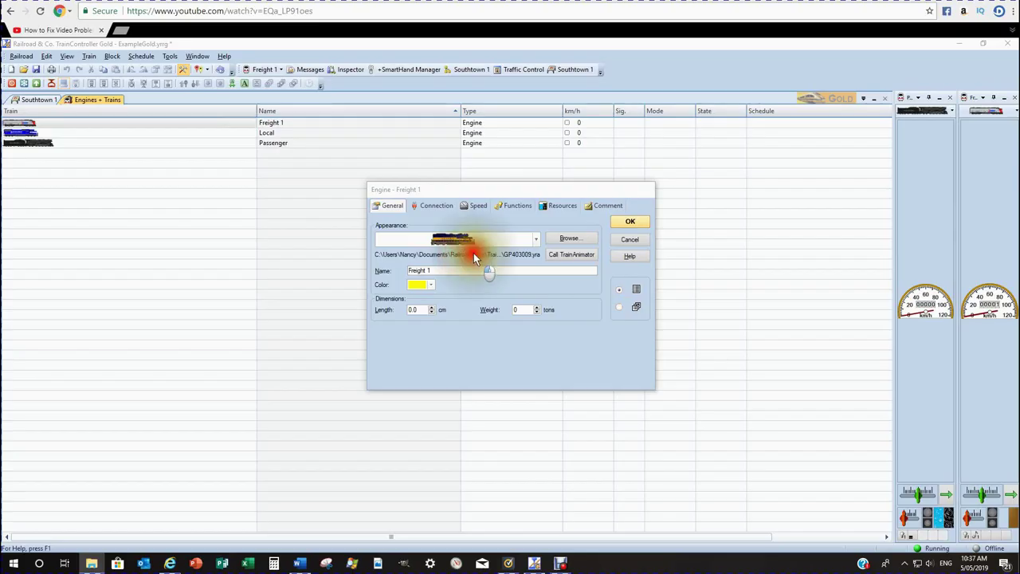
Review the TrainAnimator option, the name and the available colors in the Freight 1 engine's general properties
{"action": "left_click", "coordinate": [572, 255]}
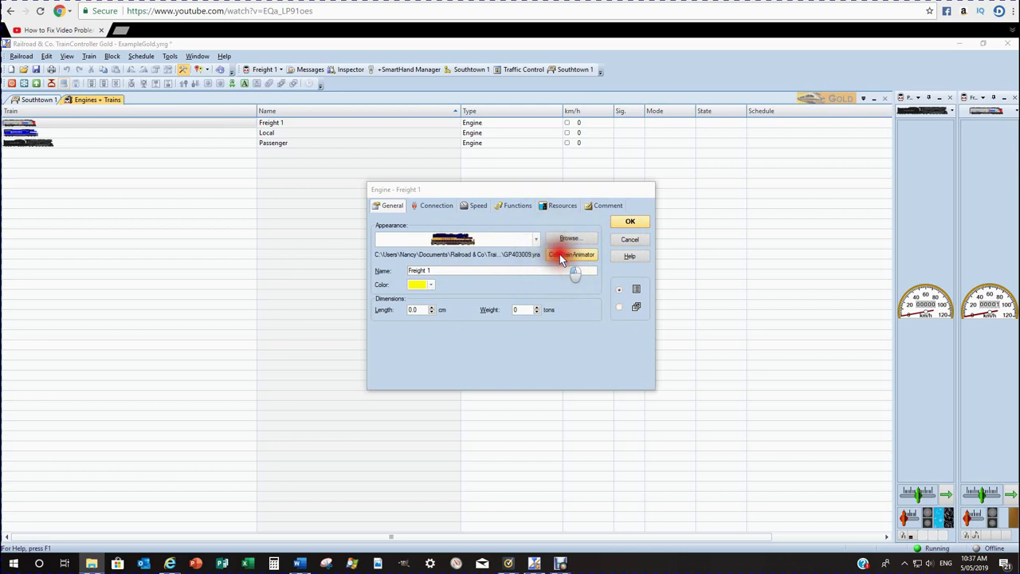
{"action": "left_click", "coordinate": [446, 271]}
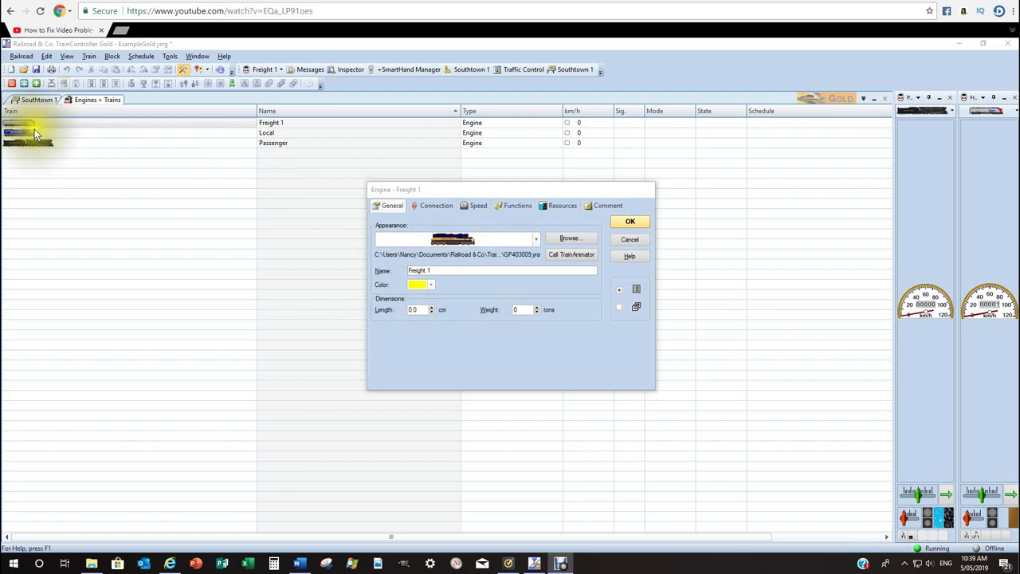
{"action": "left_click", "coordinate": [430, 287]}
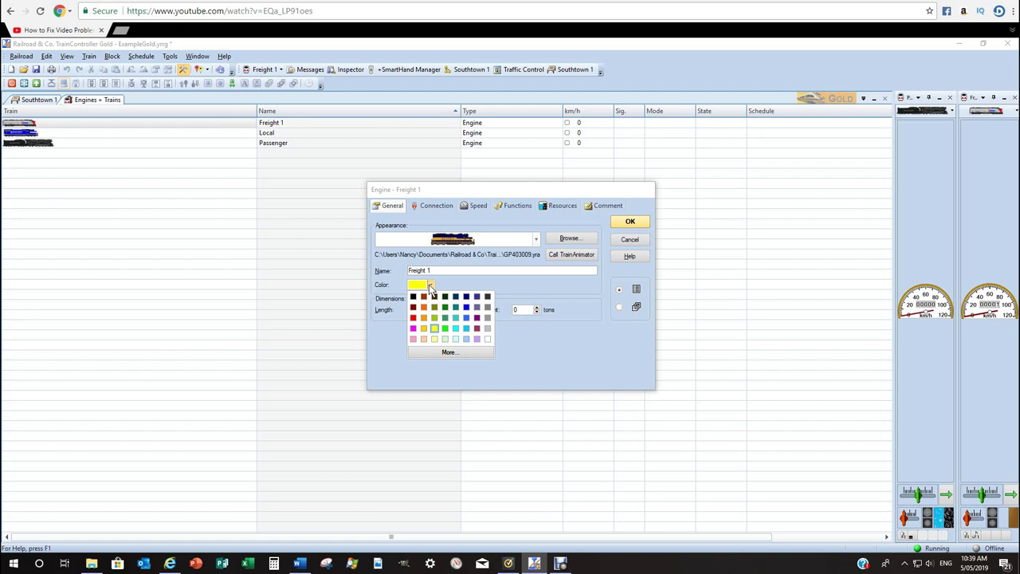
{"action": "left_click", "coordinate": [549, 352]}
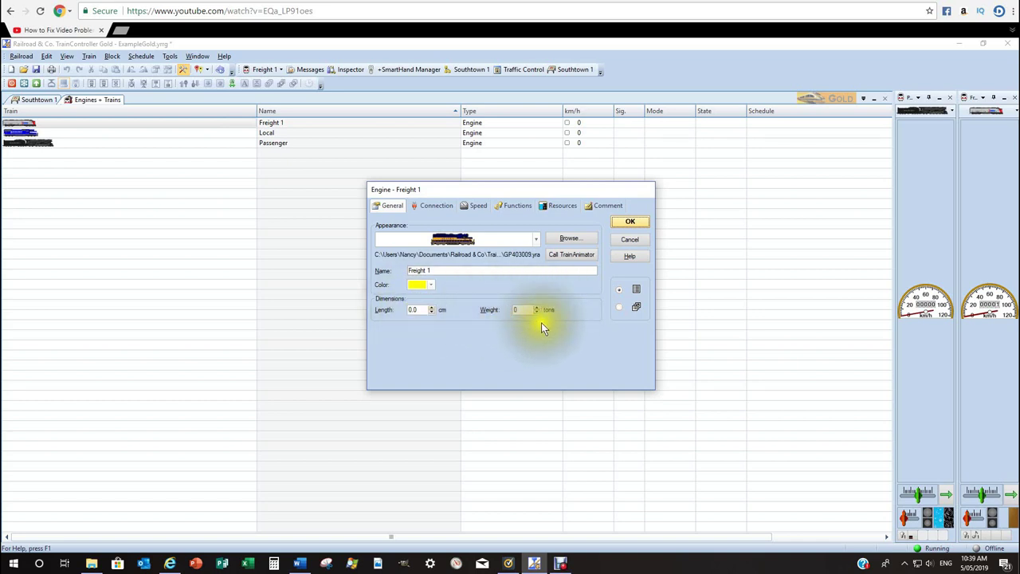
Examine the digital system, decoder address and address reading options in the Freight 1 engine's connection properties
{"action": "left_click", "coordinate": [440, 206]}
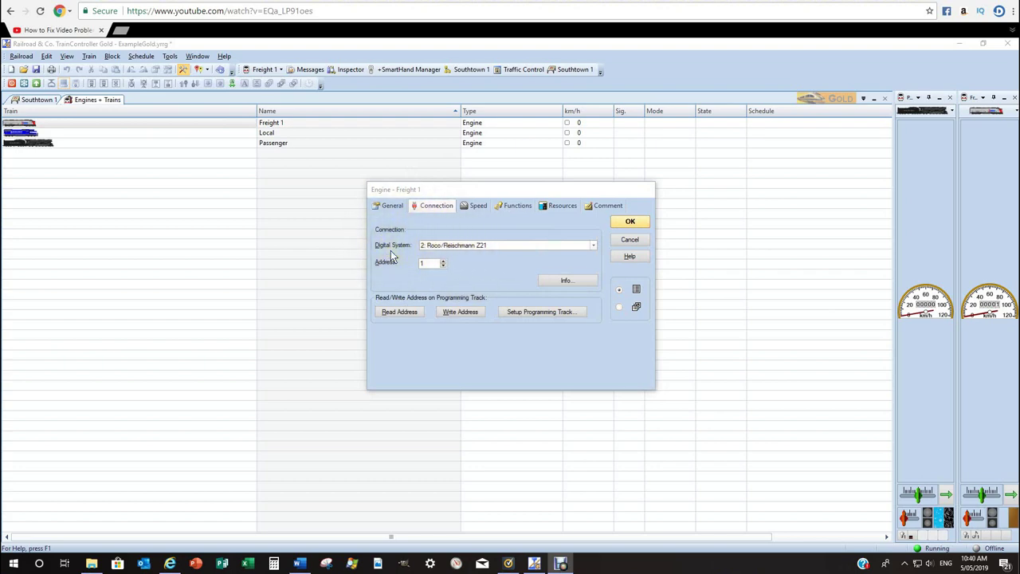
{"action": "left_click", "coordinate": [595, 246]}
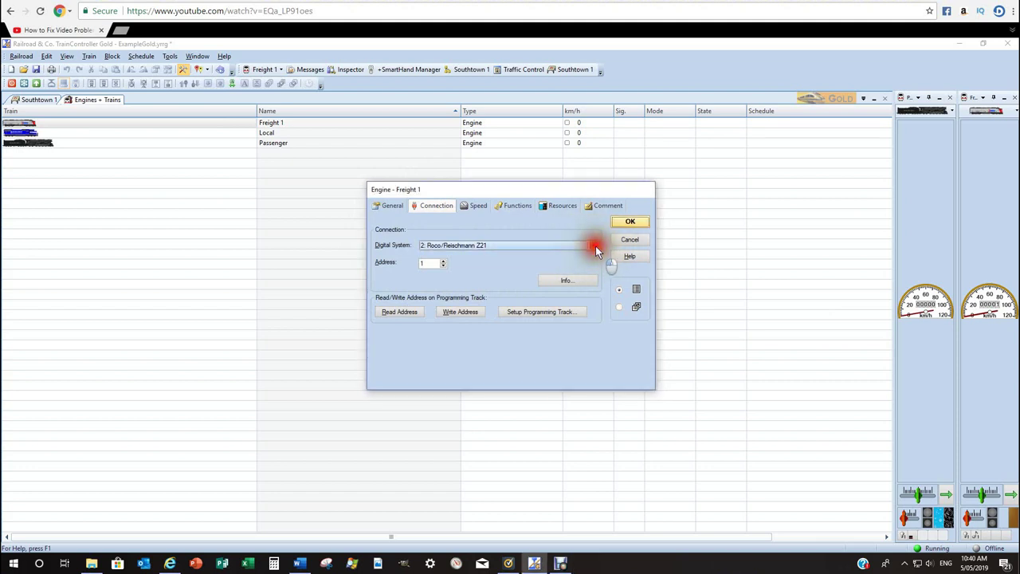
{"action": "left_click", "coordinate": [573, 255]}
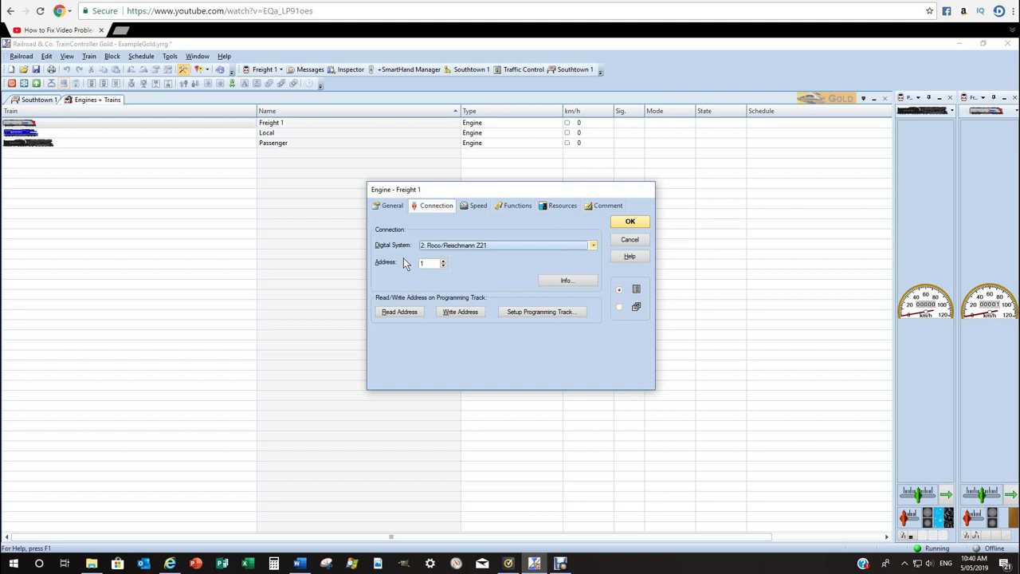
{"action": "left_click", "coordinate": [400, 311]}
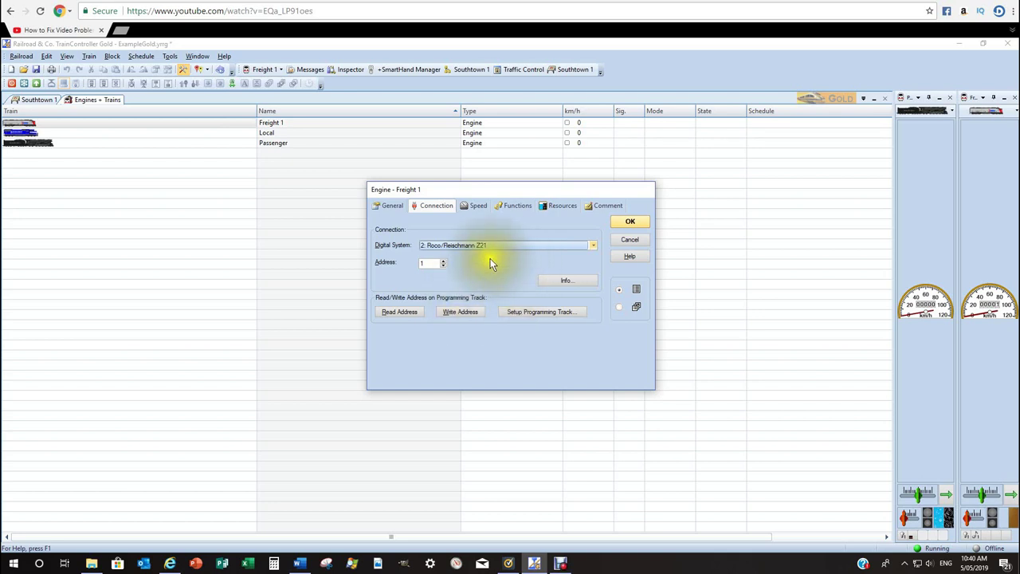
Set the scale in the Freight 1 engine's speed properties to 1:87 H0
{"action": "left_click", "coordinate": [477, 208]}
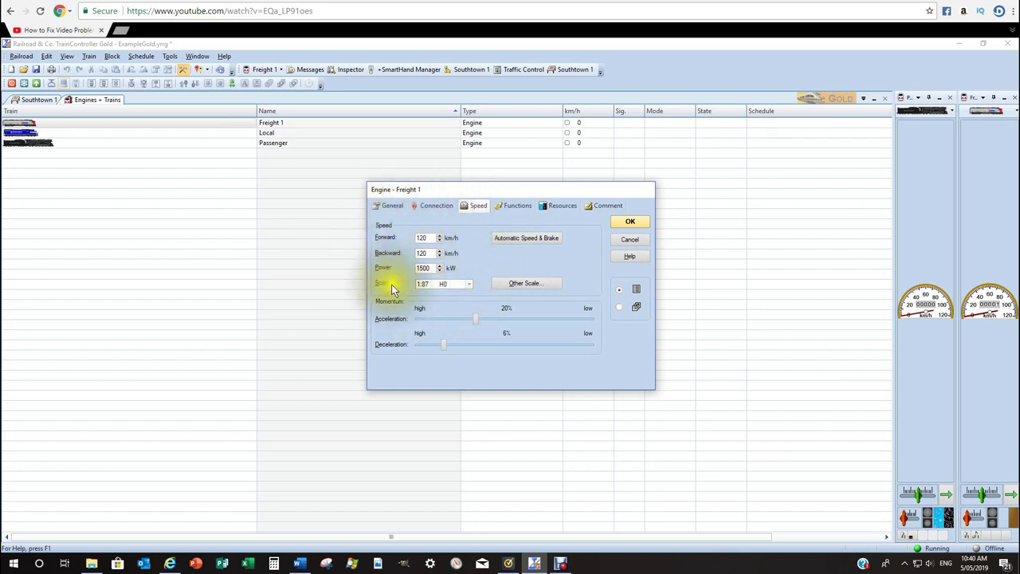
{"action": "left_click", "coordinate": [469, 284]}
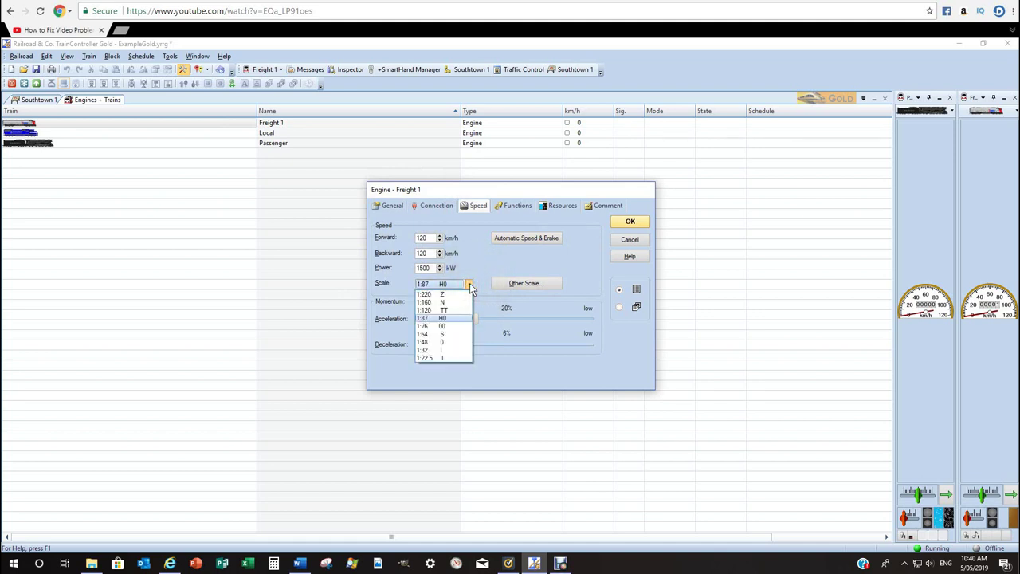
{"action": "left_click", "coordinate": [454, 317]}
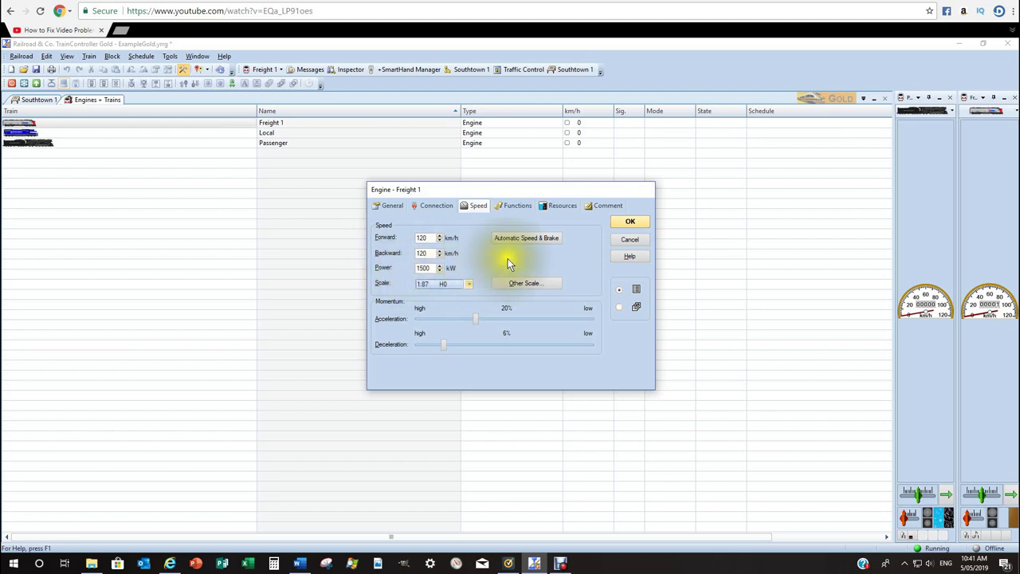
Examine the threshold speed and speed profile settings in the Freight 1 engine's Advanced Fine Tuning dialog and close it
{"action": "left_click", "coordinate": [528, 239]}
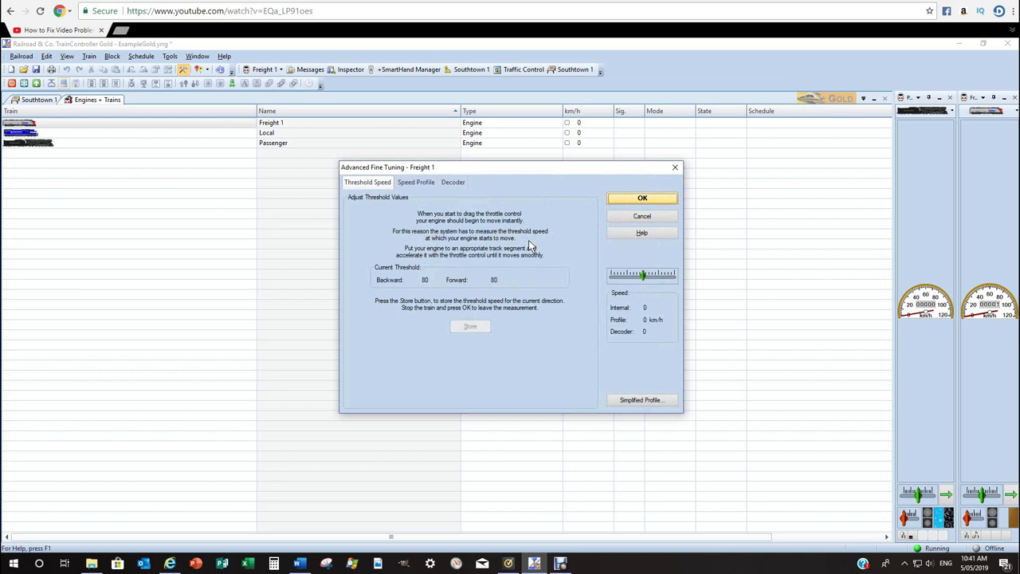
{"action": "left_click", "coordinate": [419, 183]}
{"action": "left_click", "coordinate": [381, 183]}
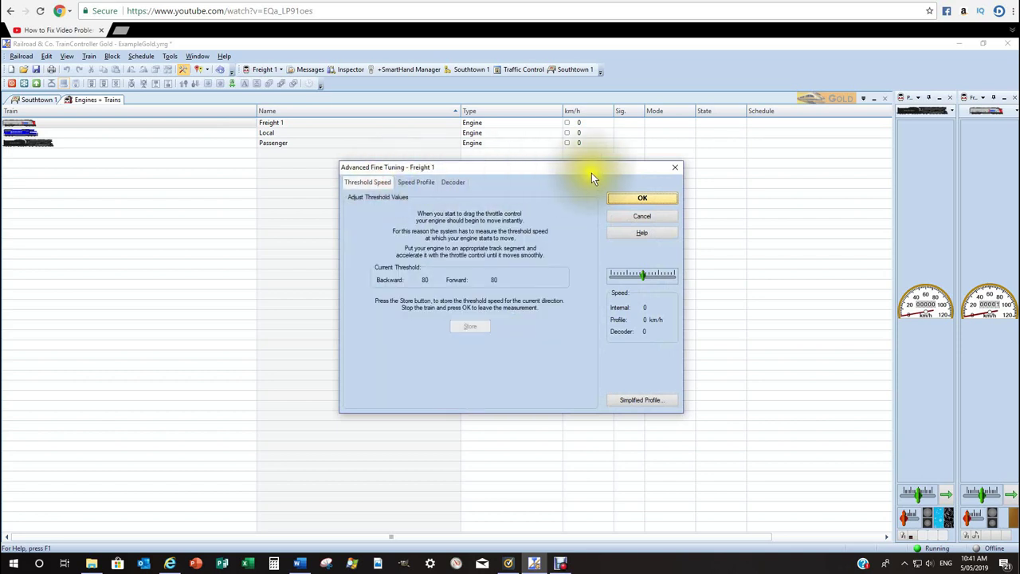
{"action": "left_click", "coordinate": [641, 198]}
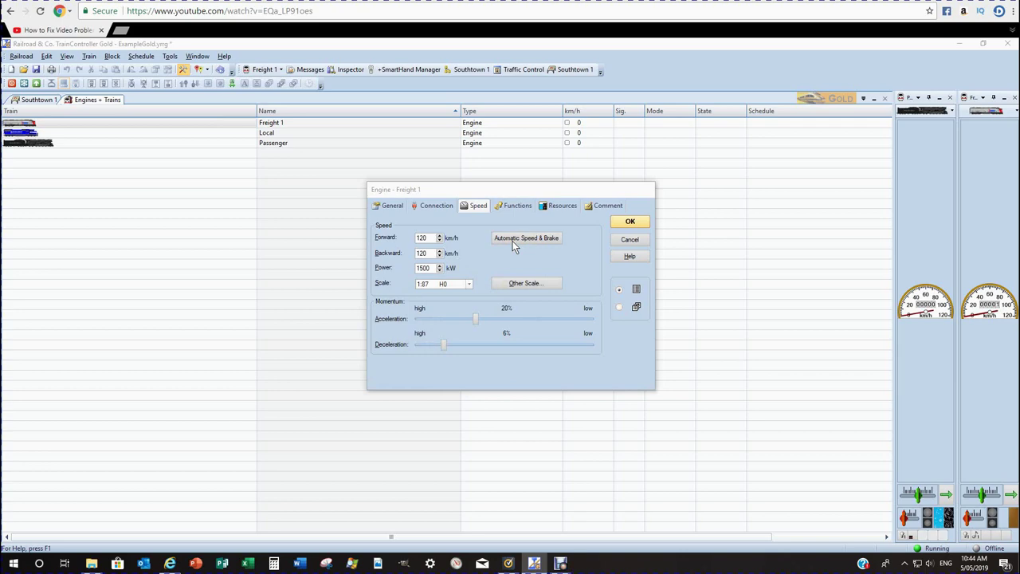
Change the Freight 1 engine's Light function to Sound 1 and assign it to decoder number F1
{"action": "left_click", "coordinate": [511, 207]}
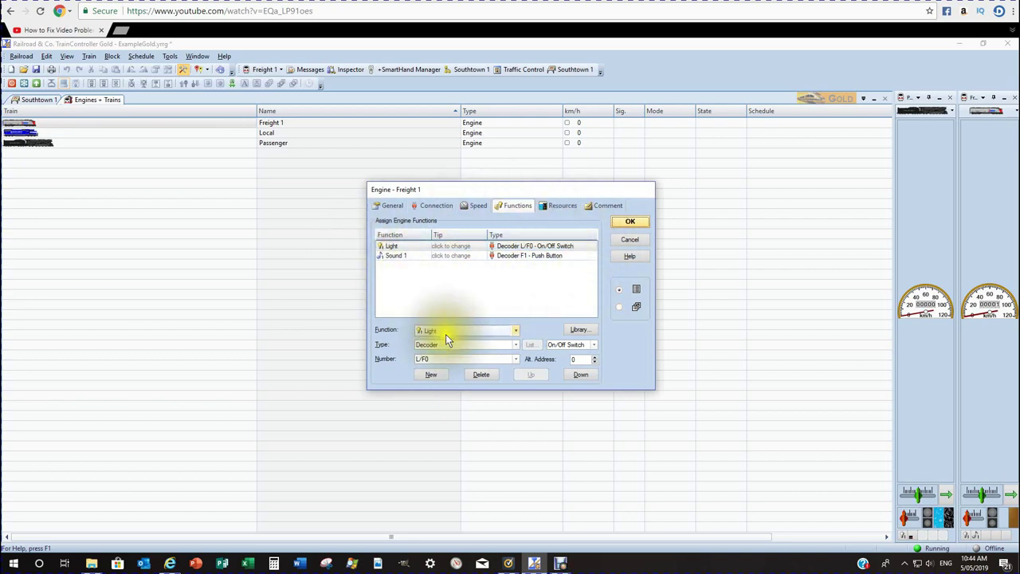
{"action": "left_click", "coordinate": [516, 330]}
{"action": "left_click", "coordinate": [453, 390]}
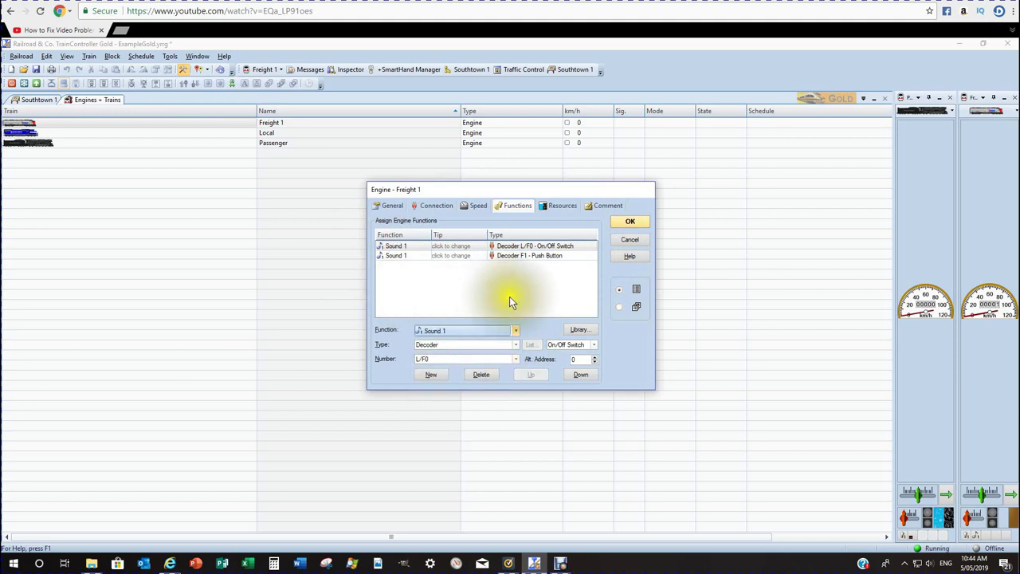
{"action": "left_click", "coordinate": [512, 248]}
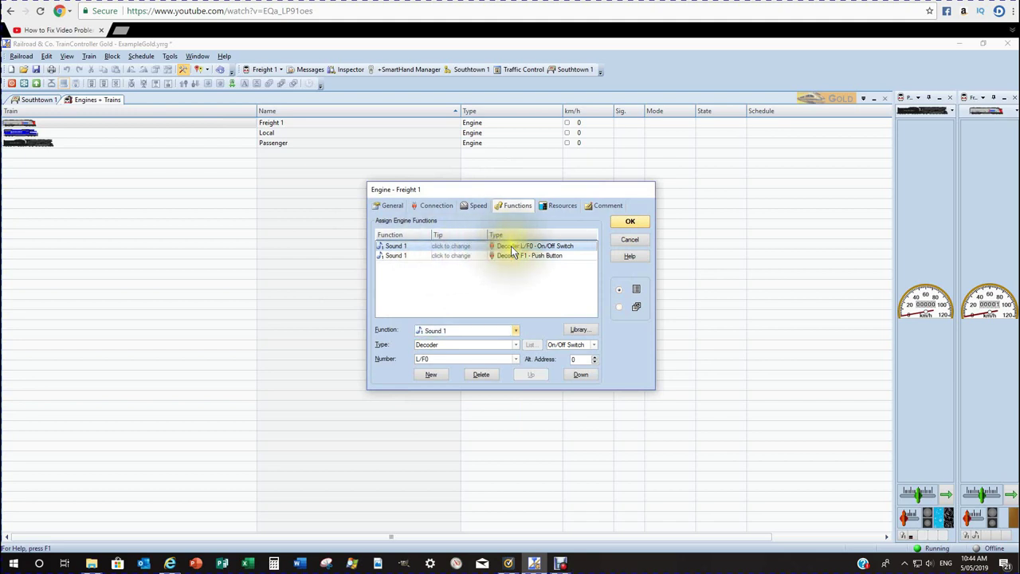
{"action": "left_click", "coordinate": [515, 359]}
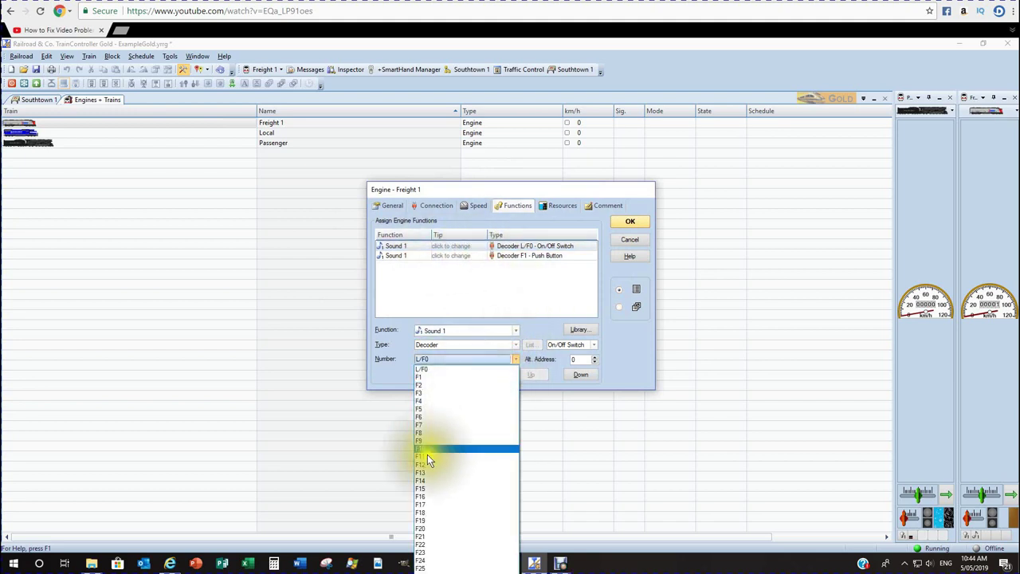
{"action": "left_click", "coordinate": [432, 375]}
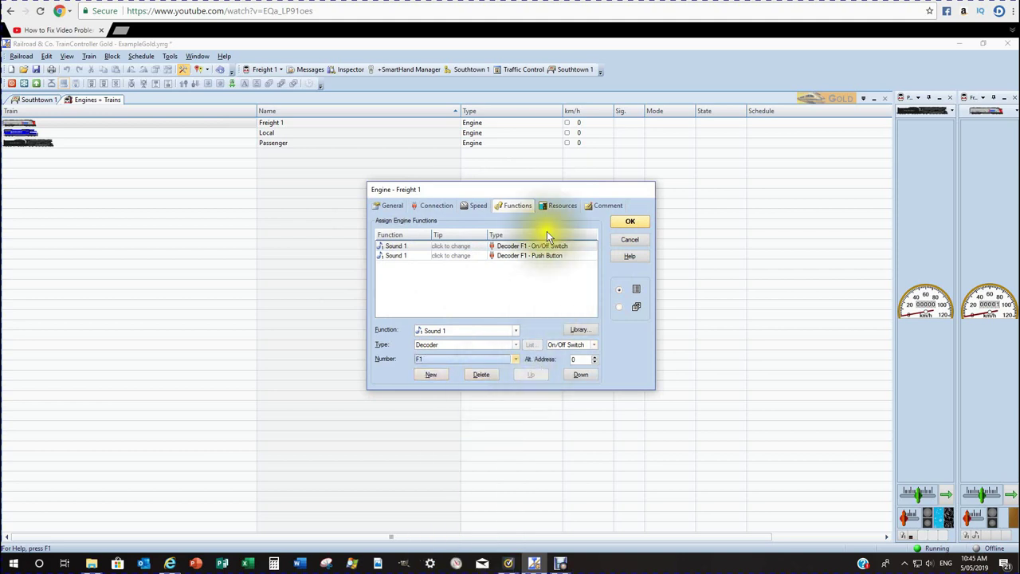
Set the Freight 1 engine's resource type to Steam (coal)
{"action": "left_click", "coordinate": [554, 204]}
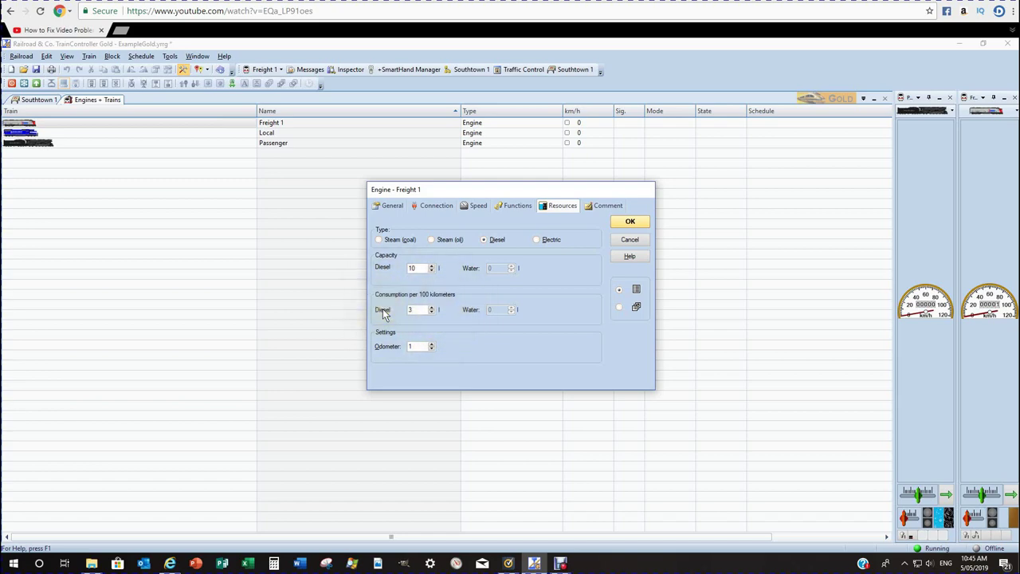
{"action": "left_click", "coordinate": [379, 239]}
{"action": "left_click", "coordinate": [378, 240]}
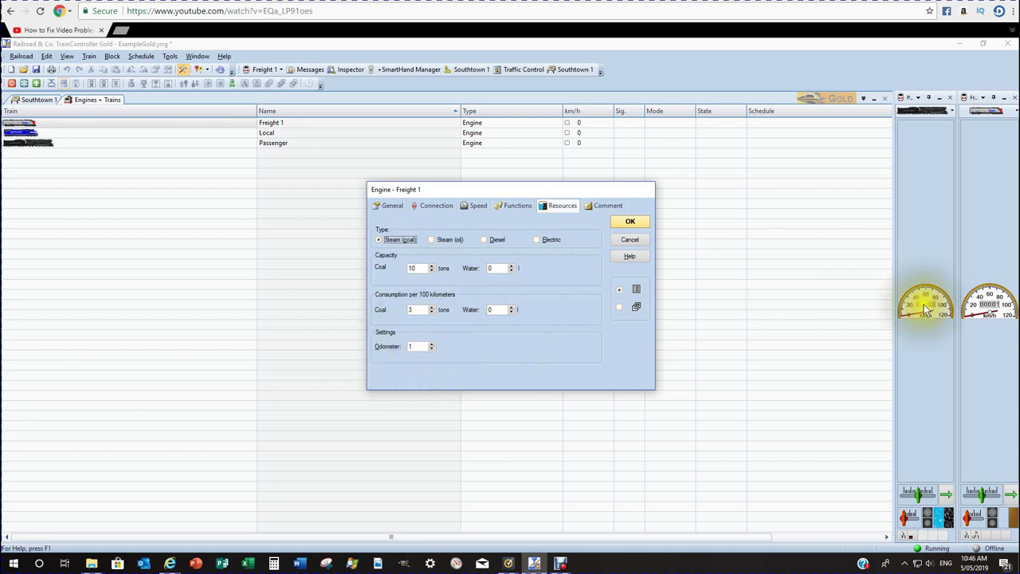
Enter the comment "type what ever you want" for the Freight 1 engine and confirm its properties
{"action": "left_click", "coordinate": [599, 206]}
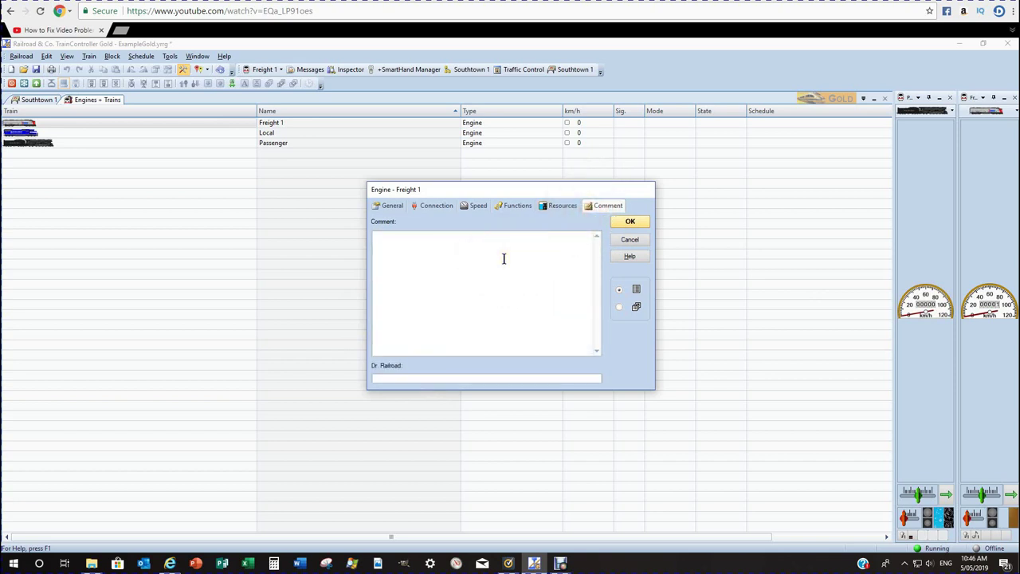
{"action": "left_click", "coordinate": [503, 258]}
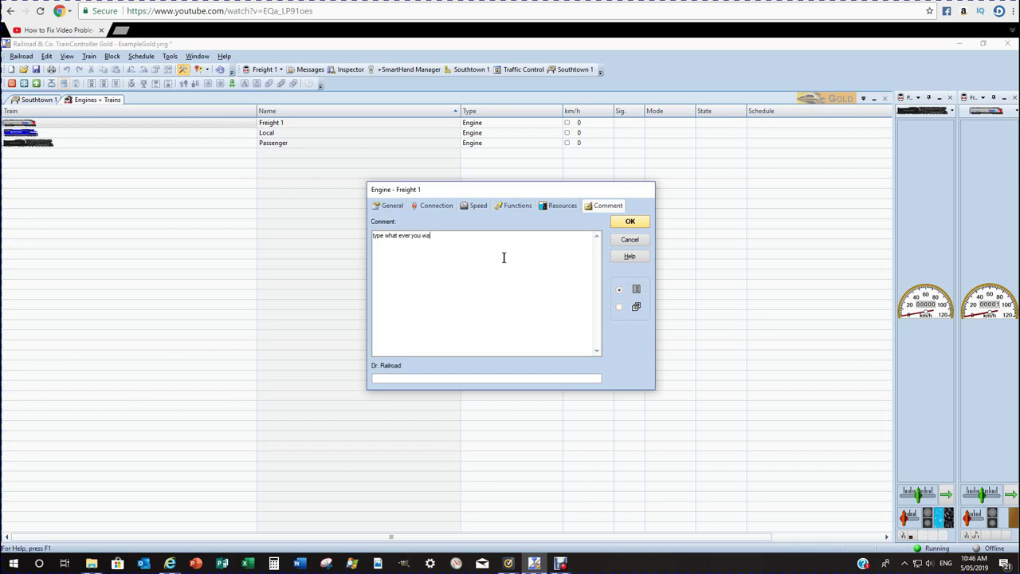
{"action": "left_click", "coordinate": [467, 269]}
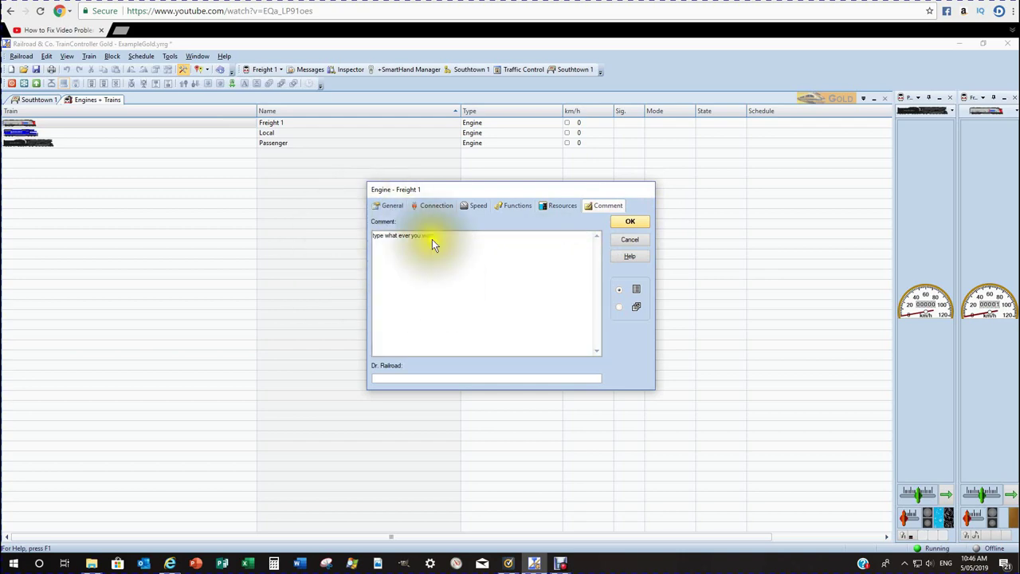
{"action": "left_click", "coordinate": [628, 222]}
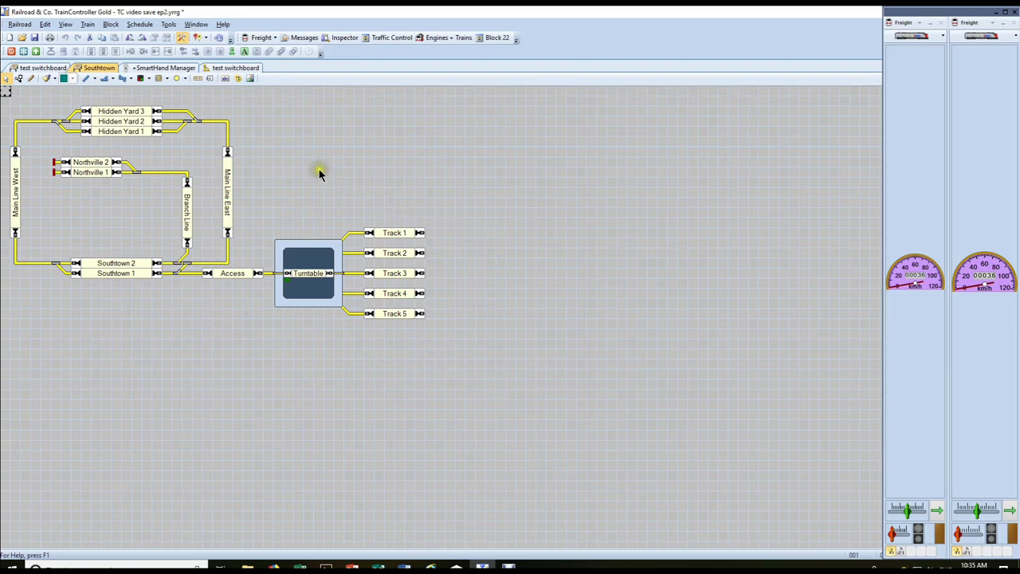
Create a new engine and set its digital address to 908
{"action": "left_click", "coordinate": [88, 25]}
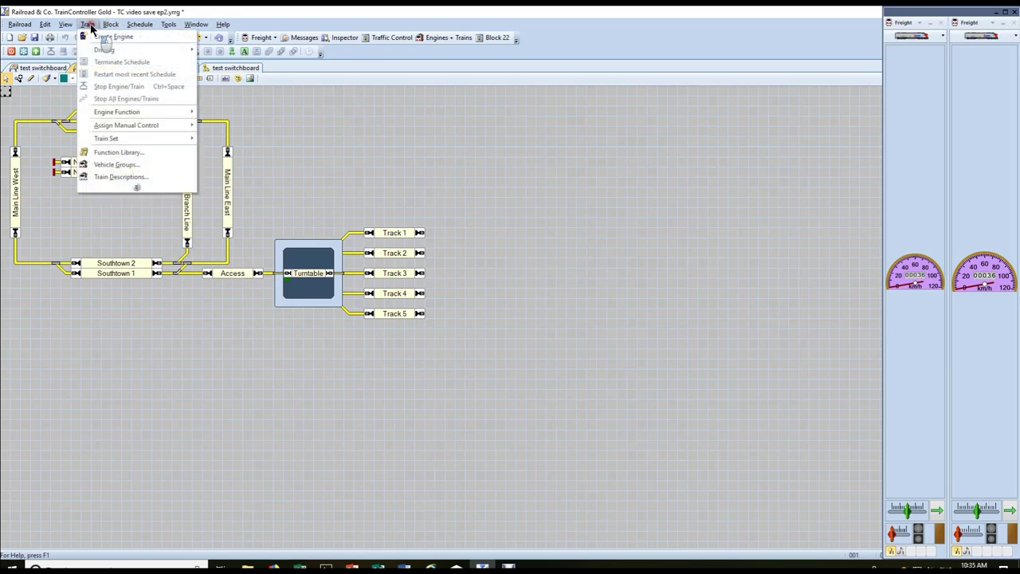
{"action": "left_click", "coordinate": [98, 37]}
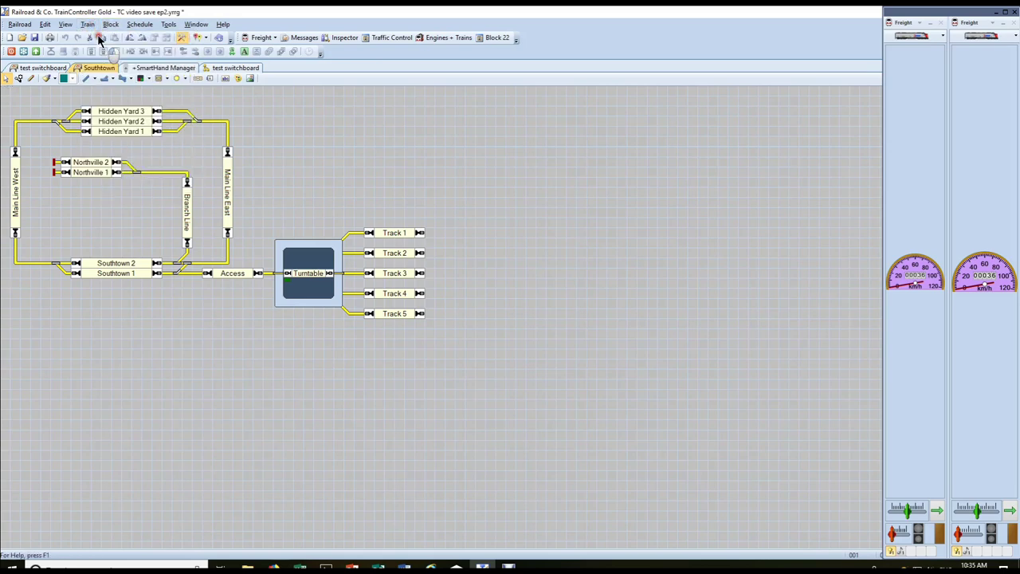
{"action": "left_click", "coordinate": [201, 153]}
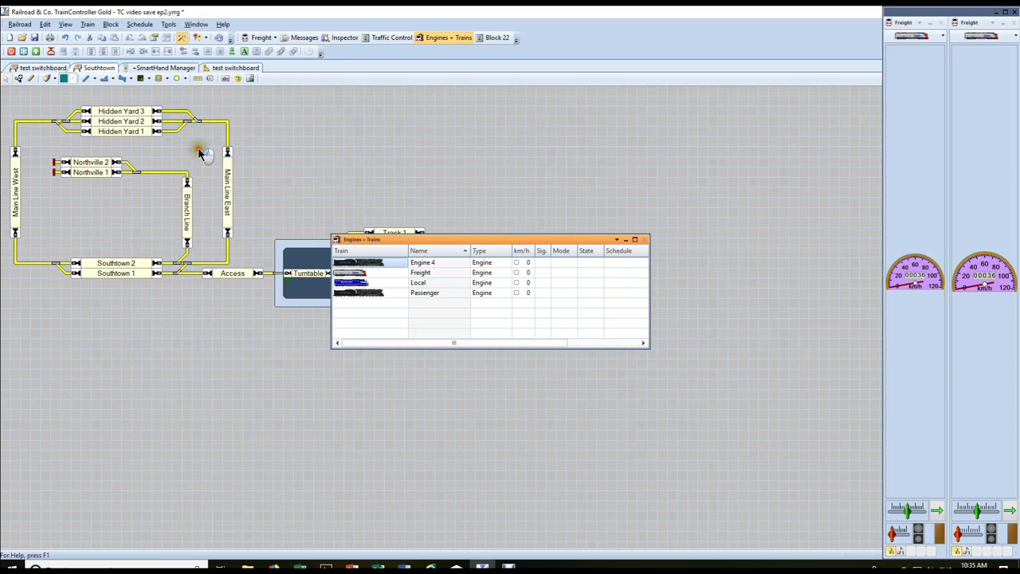
{"action": "left_click", "coordinate": [359, 266]}
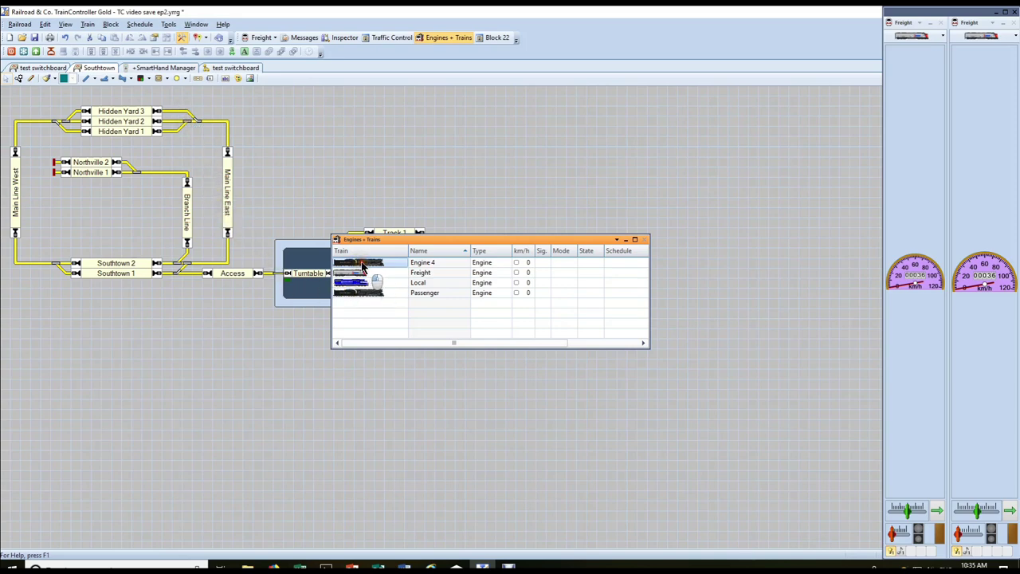
{"action": "double_click", "coordinate": [363, 267]}
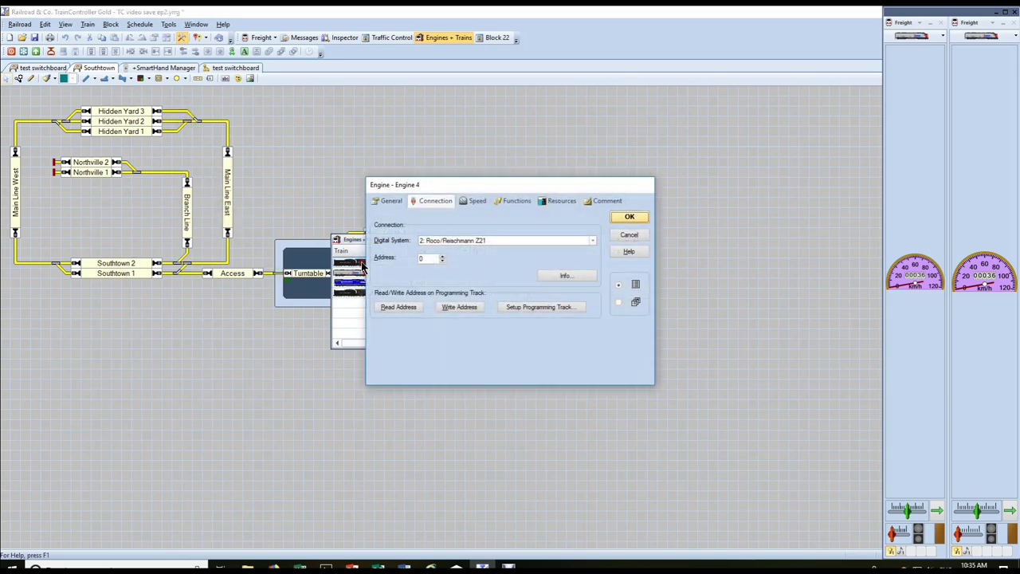
{"action": "left_click", "coordinate": [420, 257]}
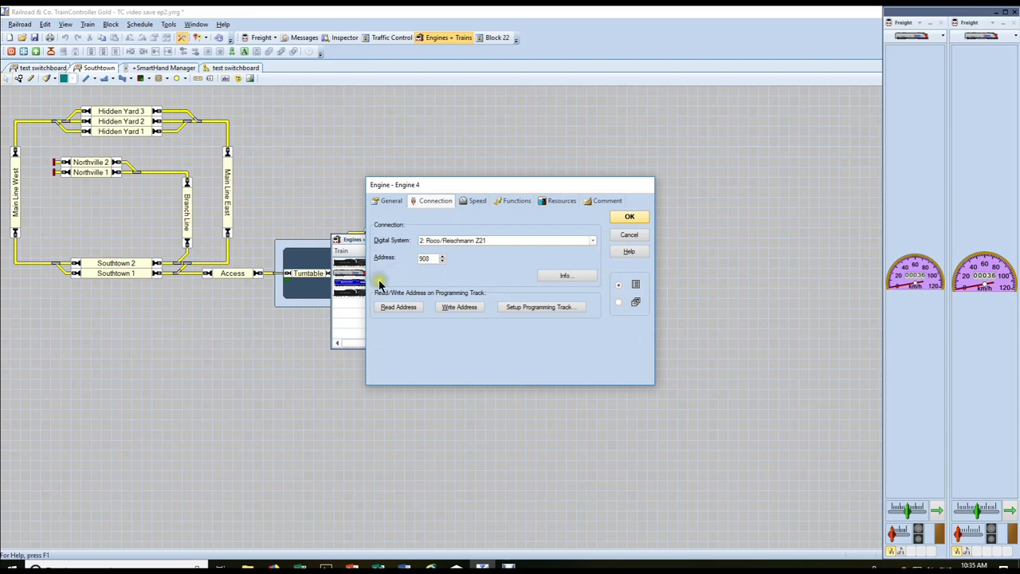
Name the new engine "S9 (Grn)", give it the black BR14 steam locomotive image, and confirm its properties
{"action": "left_click", "coordinate": [390, 203]}
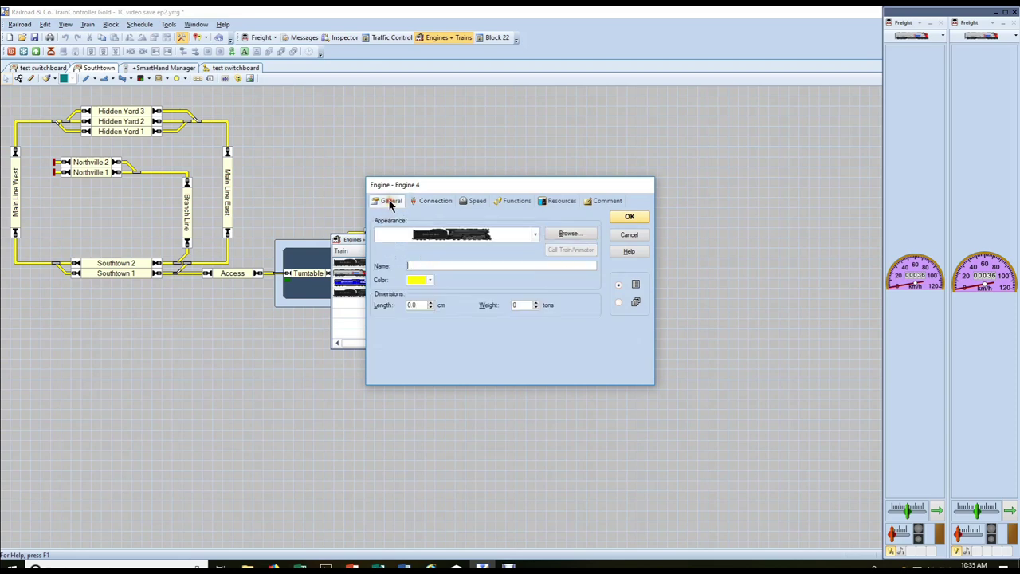
{"action": "left_click", "coordinate": [420, 265]}
{"action": "type", "text": "S9 (Gm)"}
{"action": "left_click", "coordinate": [535, 237]}
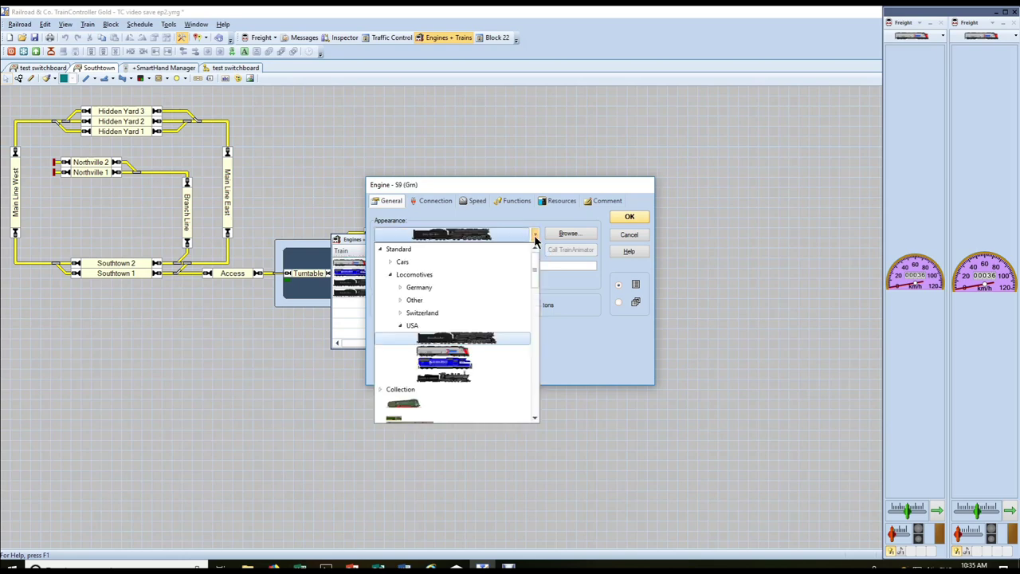
{"action": "scroll", "coordinate": [535, 268], "scroll_direction": "down", "scroll_amount": 4}
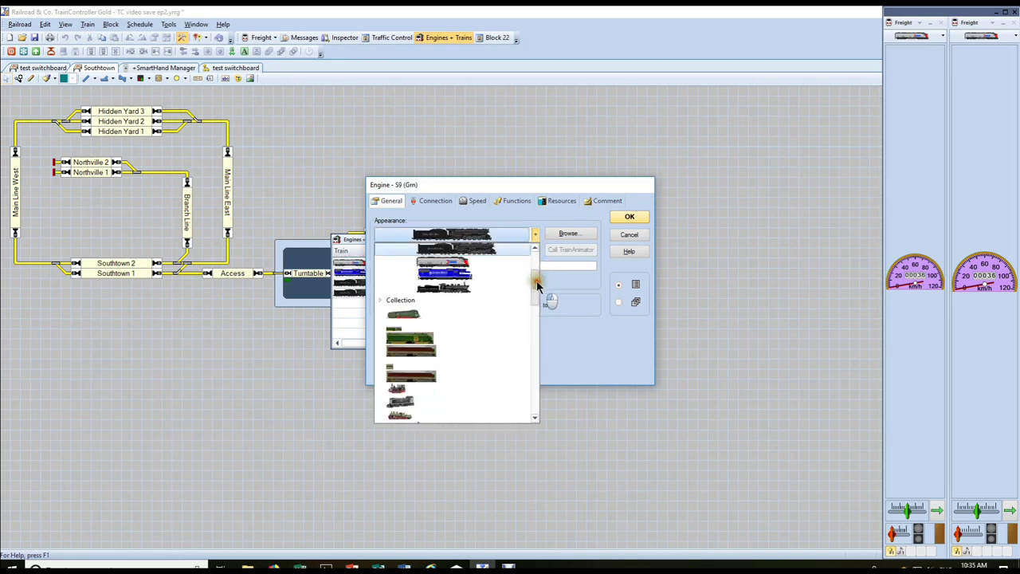
{"action": "left_click", "coordinate": [541, 298]}
{"action": "left_click", "coordinate": [535, 235]}
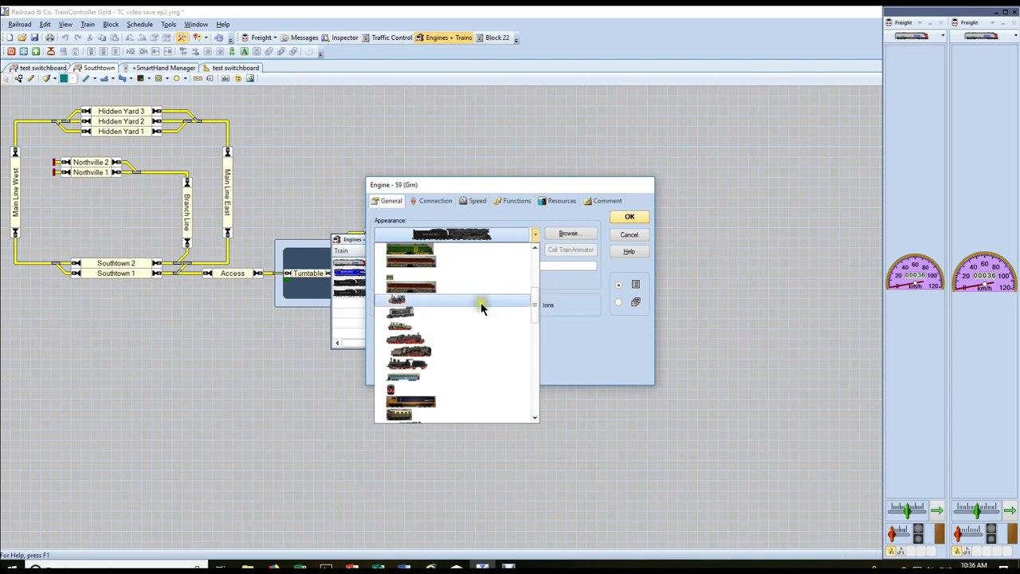
{"action": "left_click", "coordinate": [421, 334]}
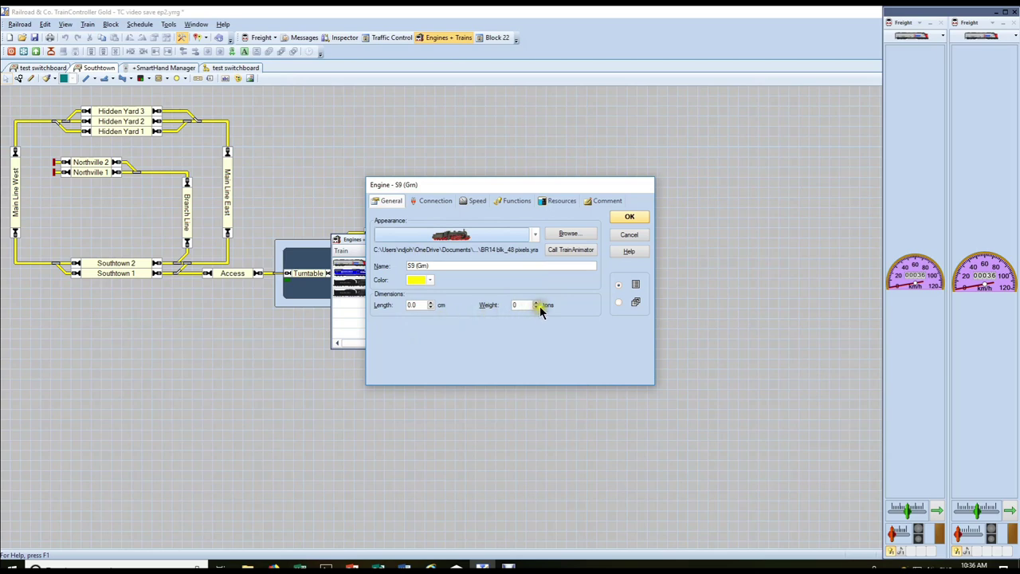
{"action": "left_click", "coordinate": [629, 217]}
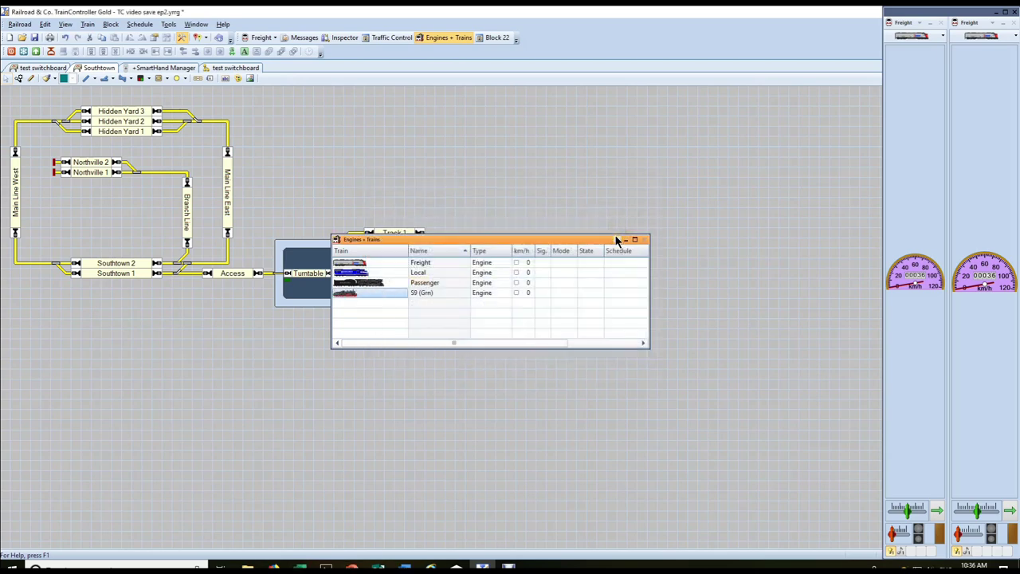
Change the floating Engines + Trains window to a tabbed document
{"action": "left_click", "coordinate": [618, 240]}
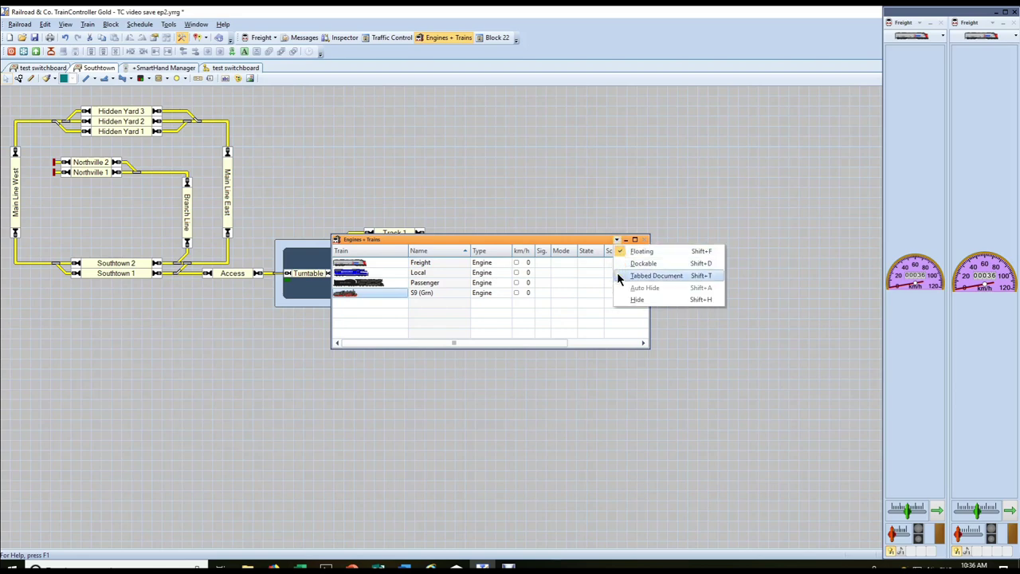
{"action": "left_click", "coordinate": [618, 276]}
{"action": "left_click", "coordinate": [142, 93]}
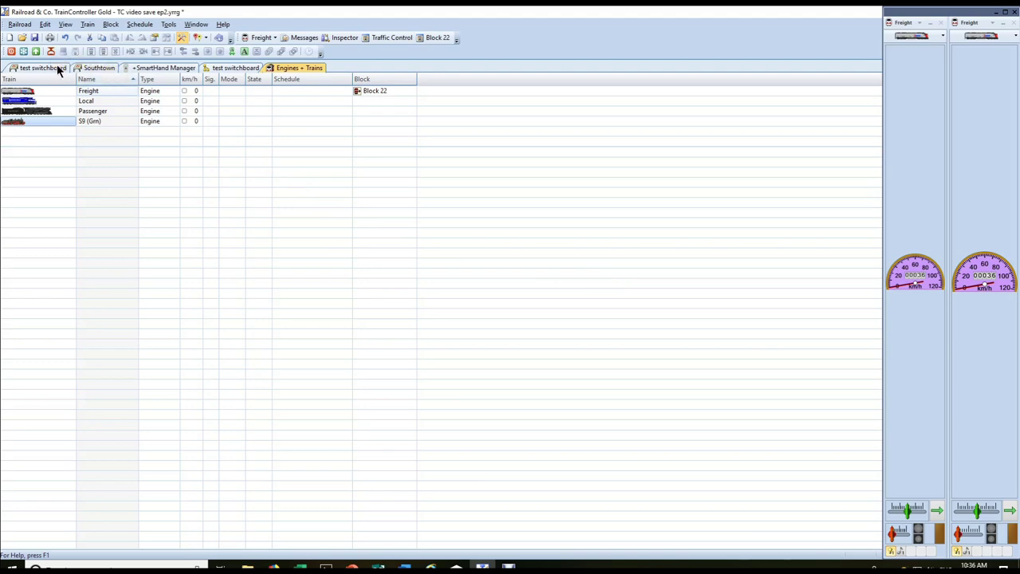
Assign the S9 (Grn) train to the Main Line East block on the Southtown switchboard with upward orientation
{"action": "left_click", "coordinate": [94, 68]}
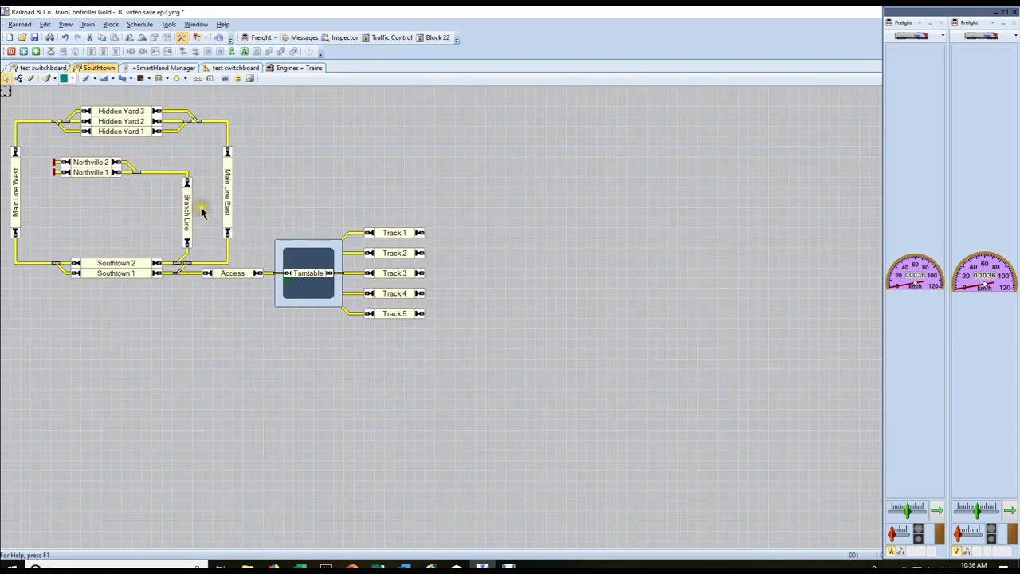
{"action": "left_click", "coordinate": [228, 195]}
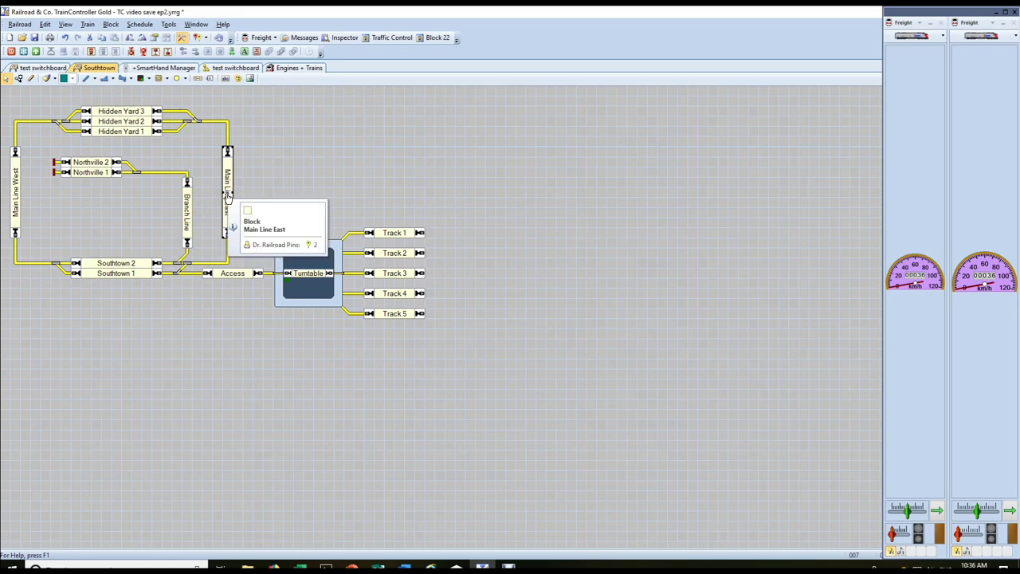
{"action": "right_click", "coordinate": [227, 195]}
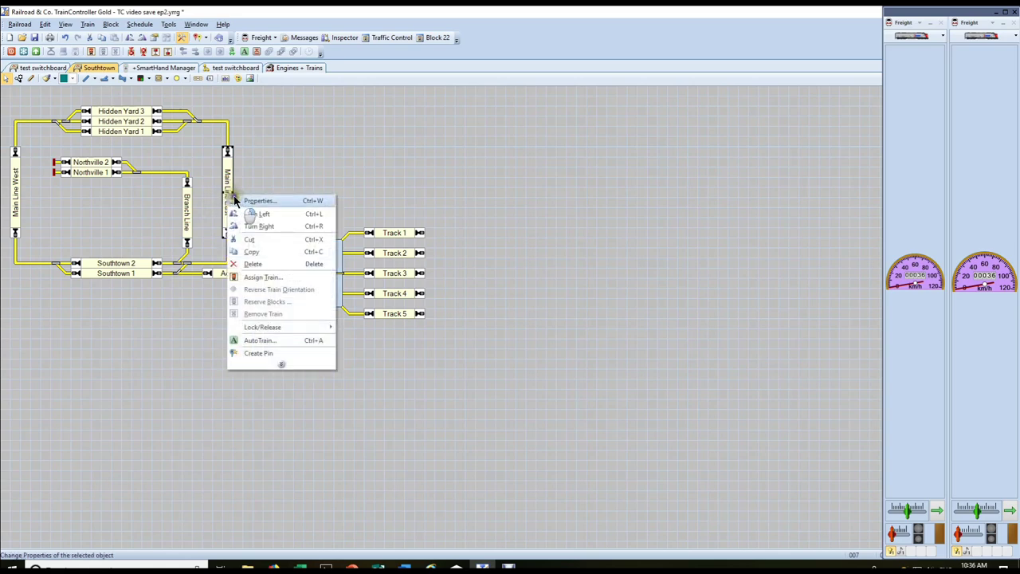
{"action": "left_click", "coordinate": [257, 276]}
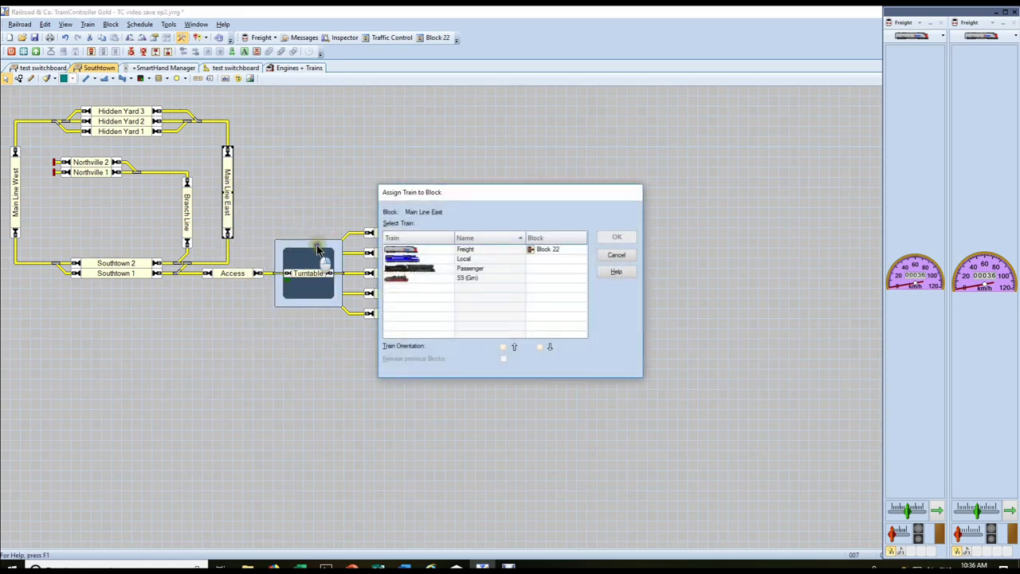
{"action": "left_click", "coordinate": [408, 277]}
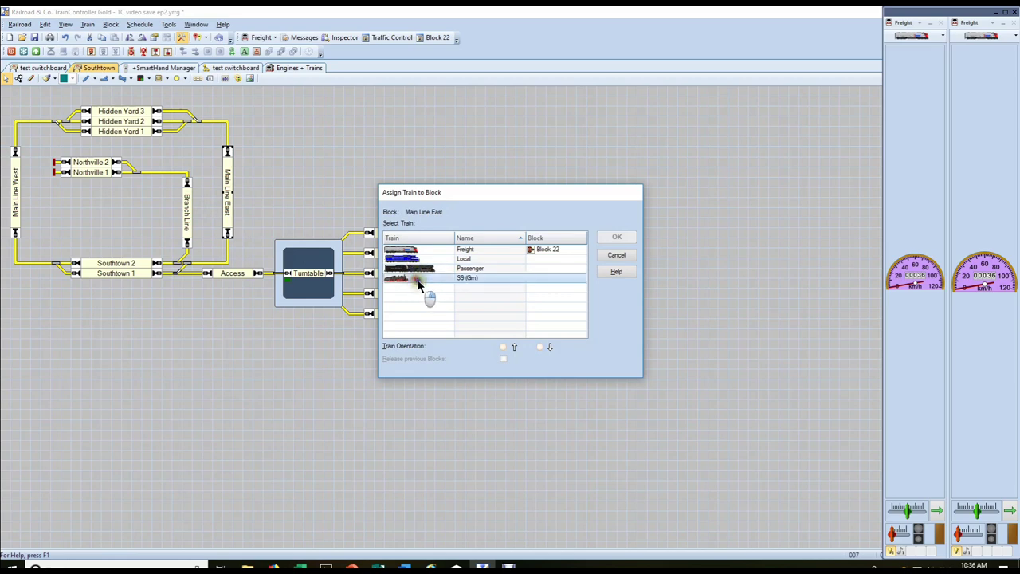
{"action": "left_click", "coordinate": [501, 347]}
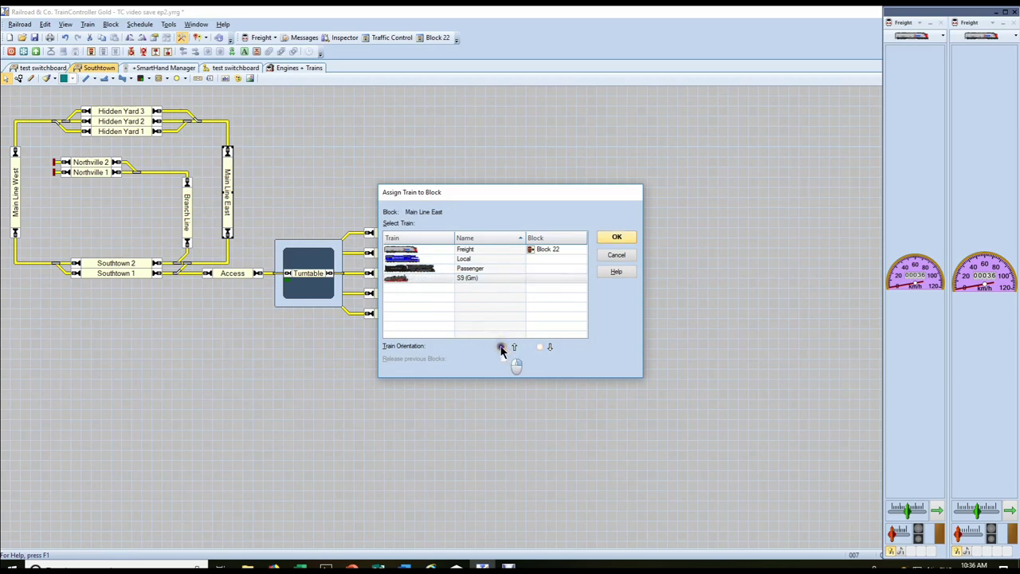
{"action": "left_click", "coordinate": [613, 238]}
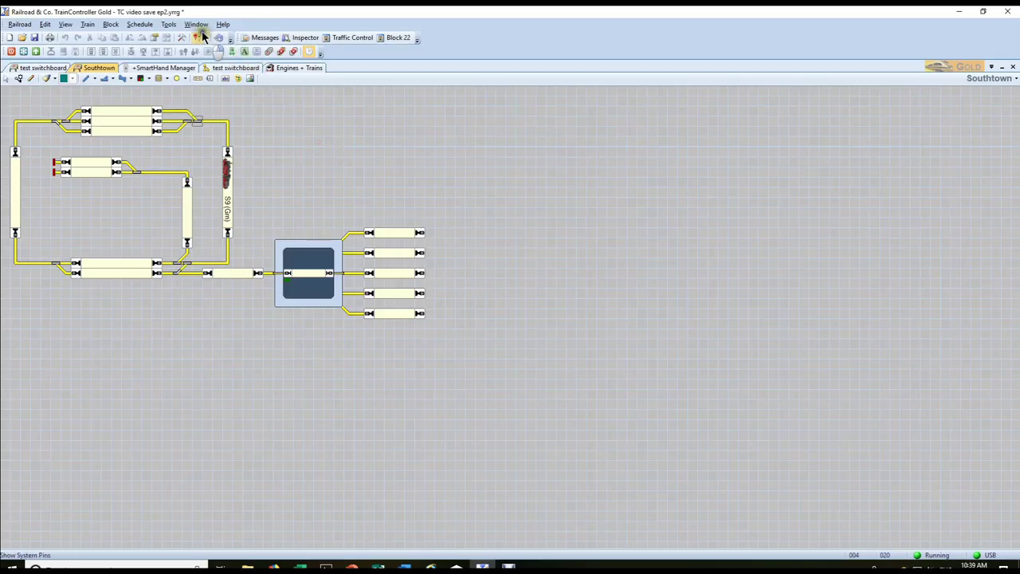
Open an enlarged train window in the empty area beside the track diagram and select the S9 (Grn) engine in it
{"action": "left_click", "coordinate": [196, 24]}
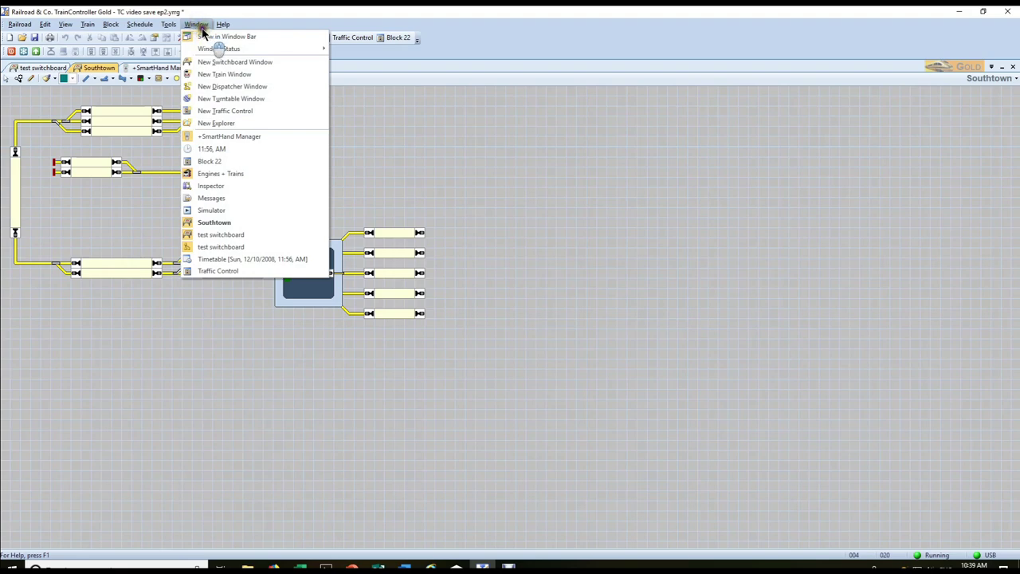
{"action": "left_click", "coordinate": [214, 78]}
{"action": "left_click_drag", "start_coordinate": [172, 165], "coordinate": [519, 162]}
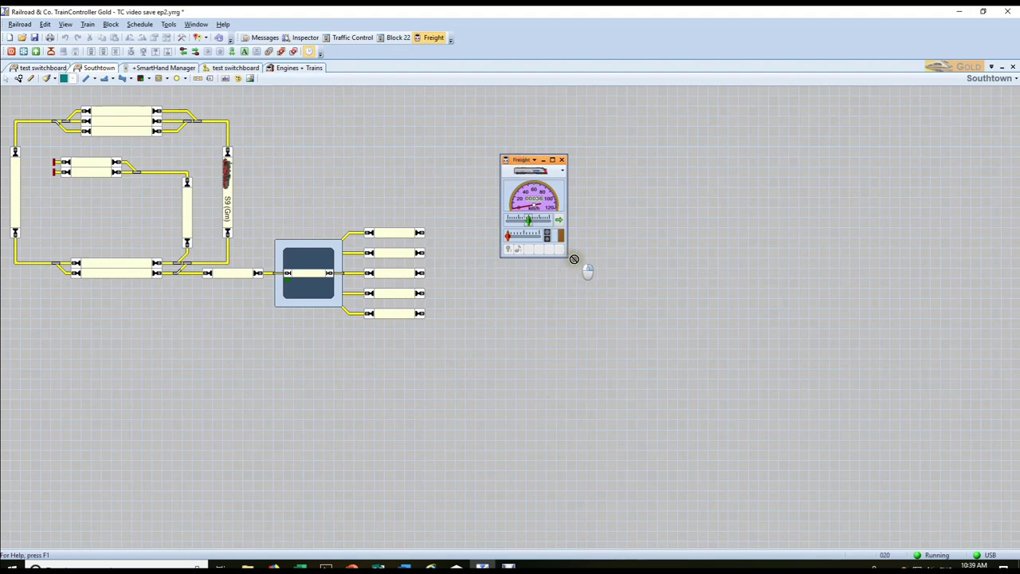
{"action": "left_click_drag", "start_coordinate": [567, 257], "coordinate": [678, 312]}
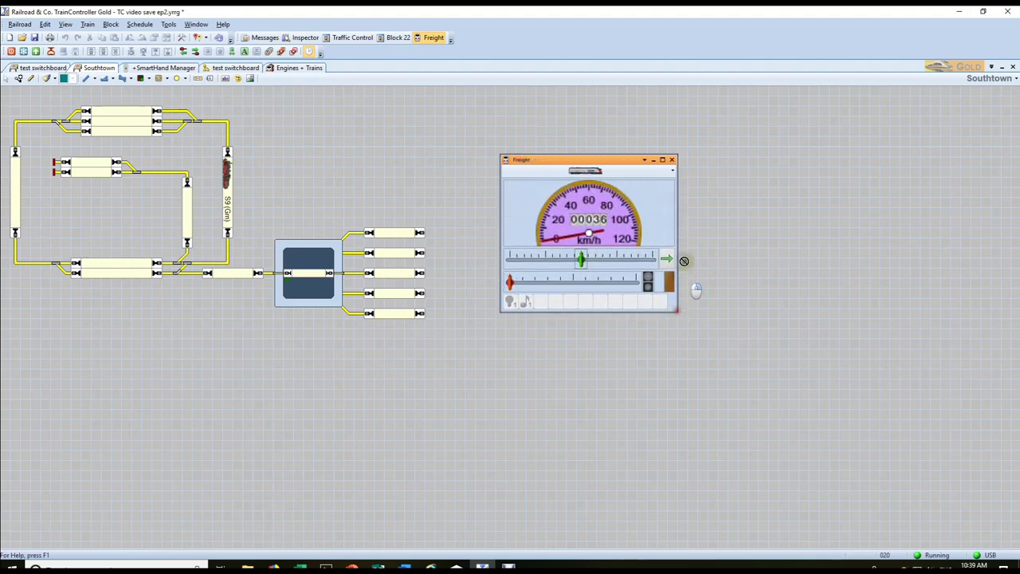
{"action": "left_click", "coordinate": [671, 171]}
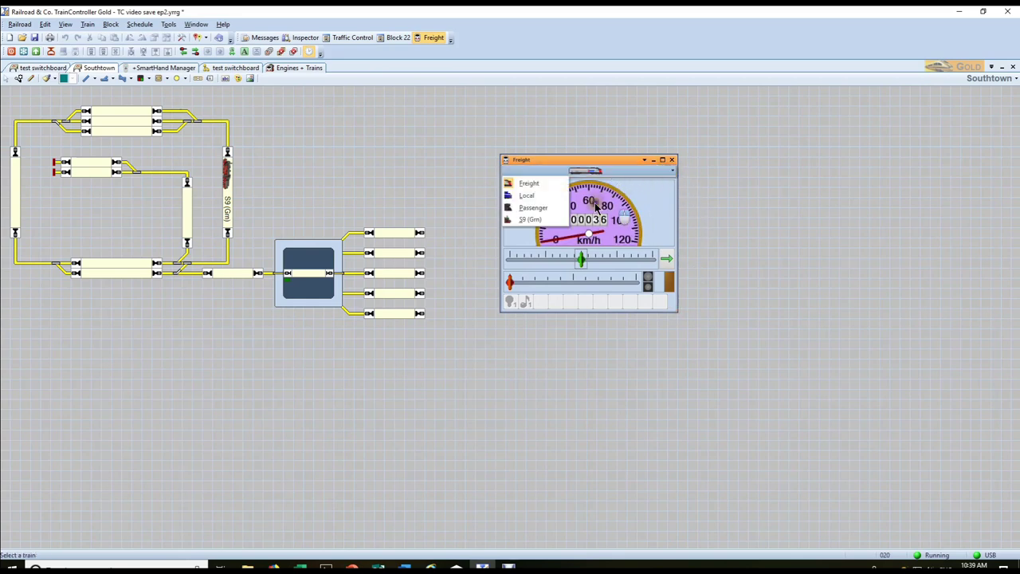
{"action": "left_click", "coordinate": [546, 219]}
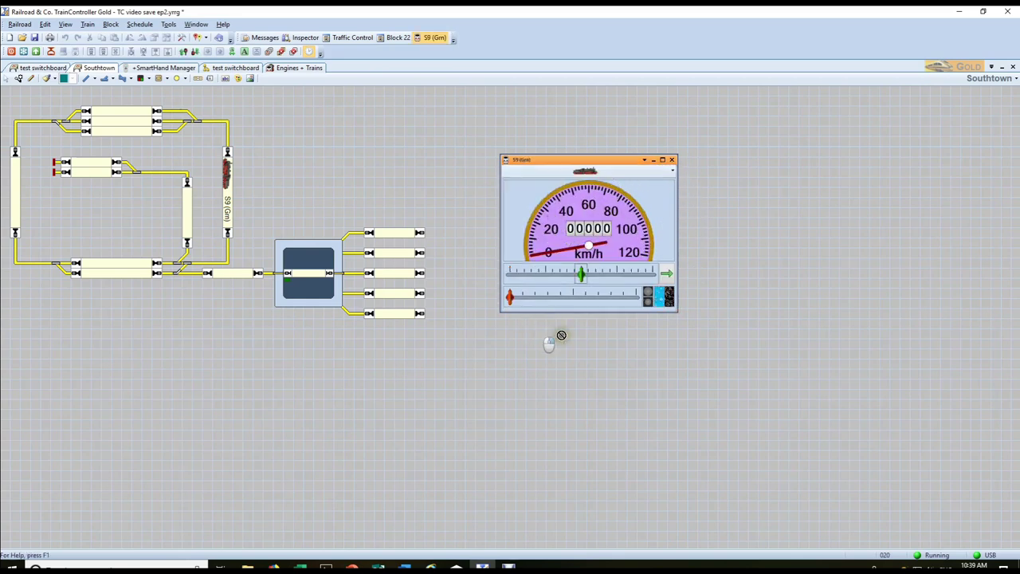
Drive the S9 (Grn) engine forward at about 18 km/h and reverse it at about 20 km/h
{"action": "mouse_move", "coordinate": [561, 292]}
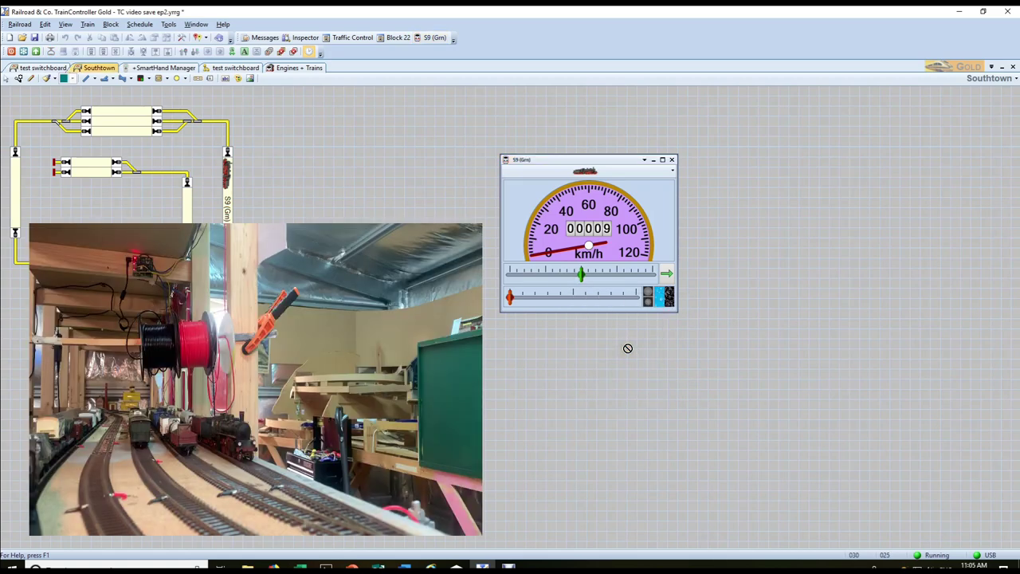
{"action": "left_click_drag", "start_coordinate": [580, 274], "coordinate": [585, 274]}
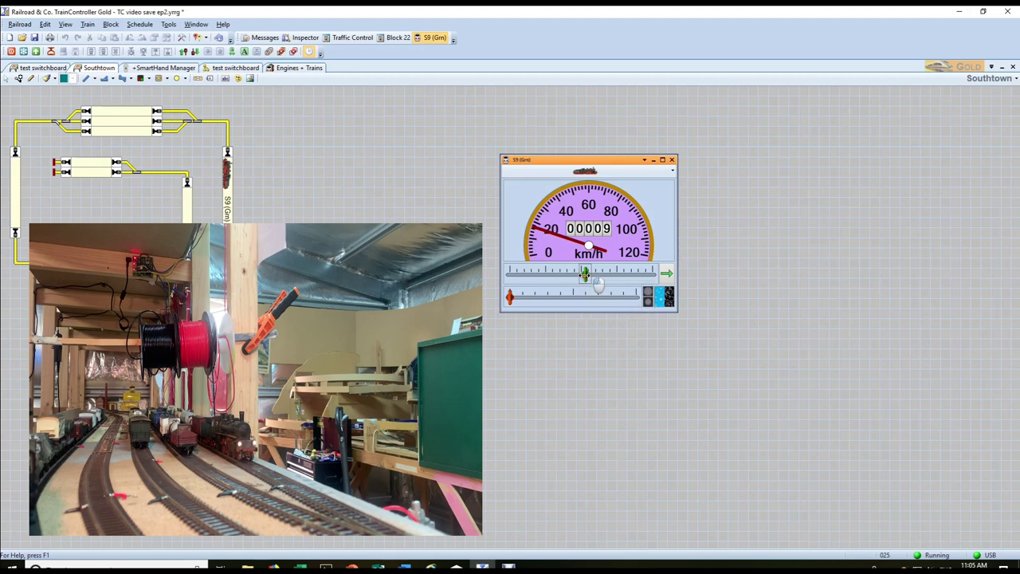
{"action": "mouse_move", "coordinate": [586, 274]}
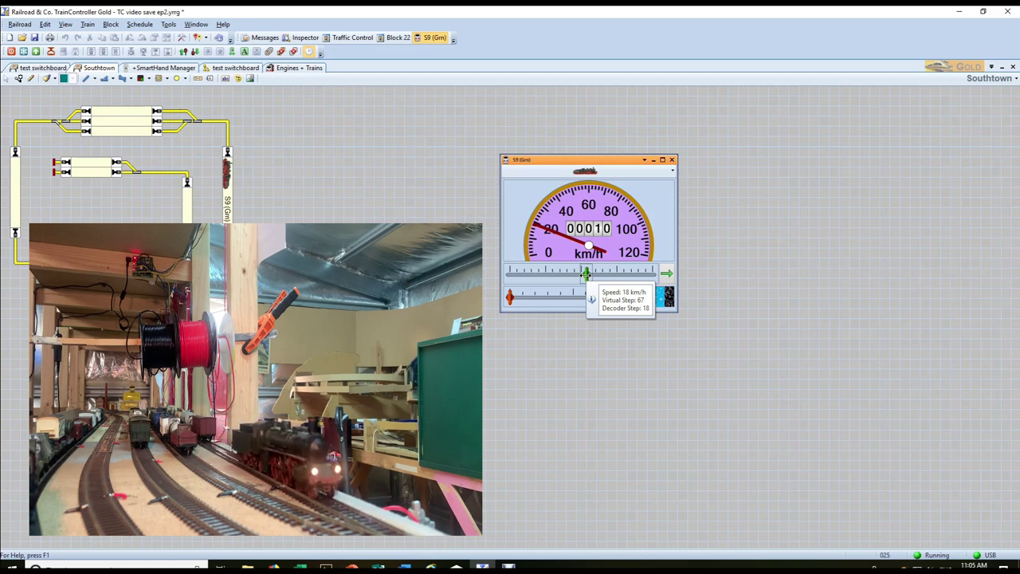
{"action": "mouse_move", "coordinate": [586, 273]}
{"action": "left_mouse_down"}
{"action": "mouse_move", "coordinate": [576, 274]}
{"action": "mouse_move", "coordinate": [588, 281]}
{"action": "left_mouse_up"}
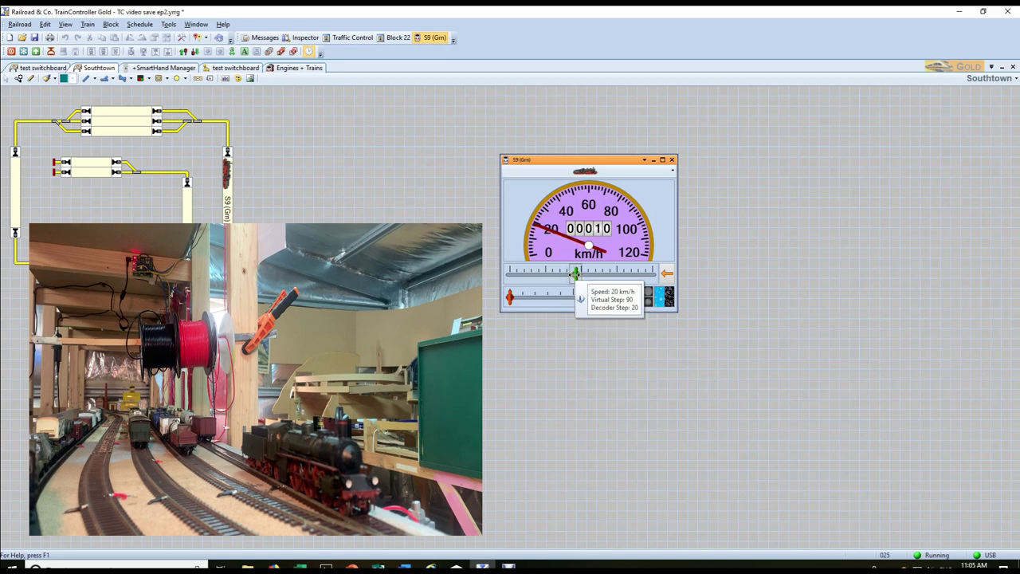